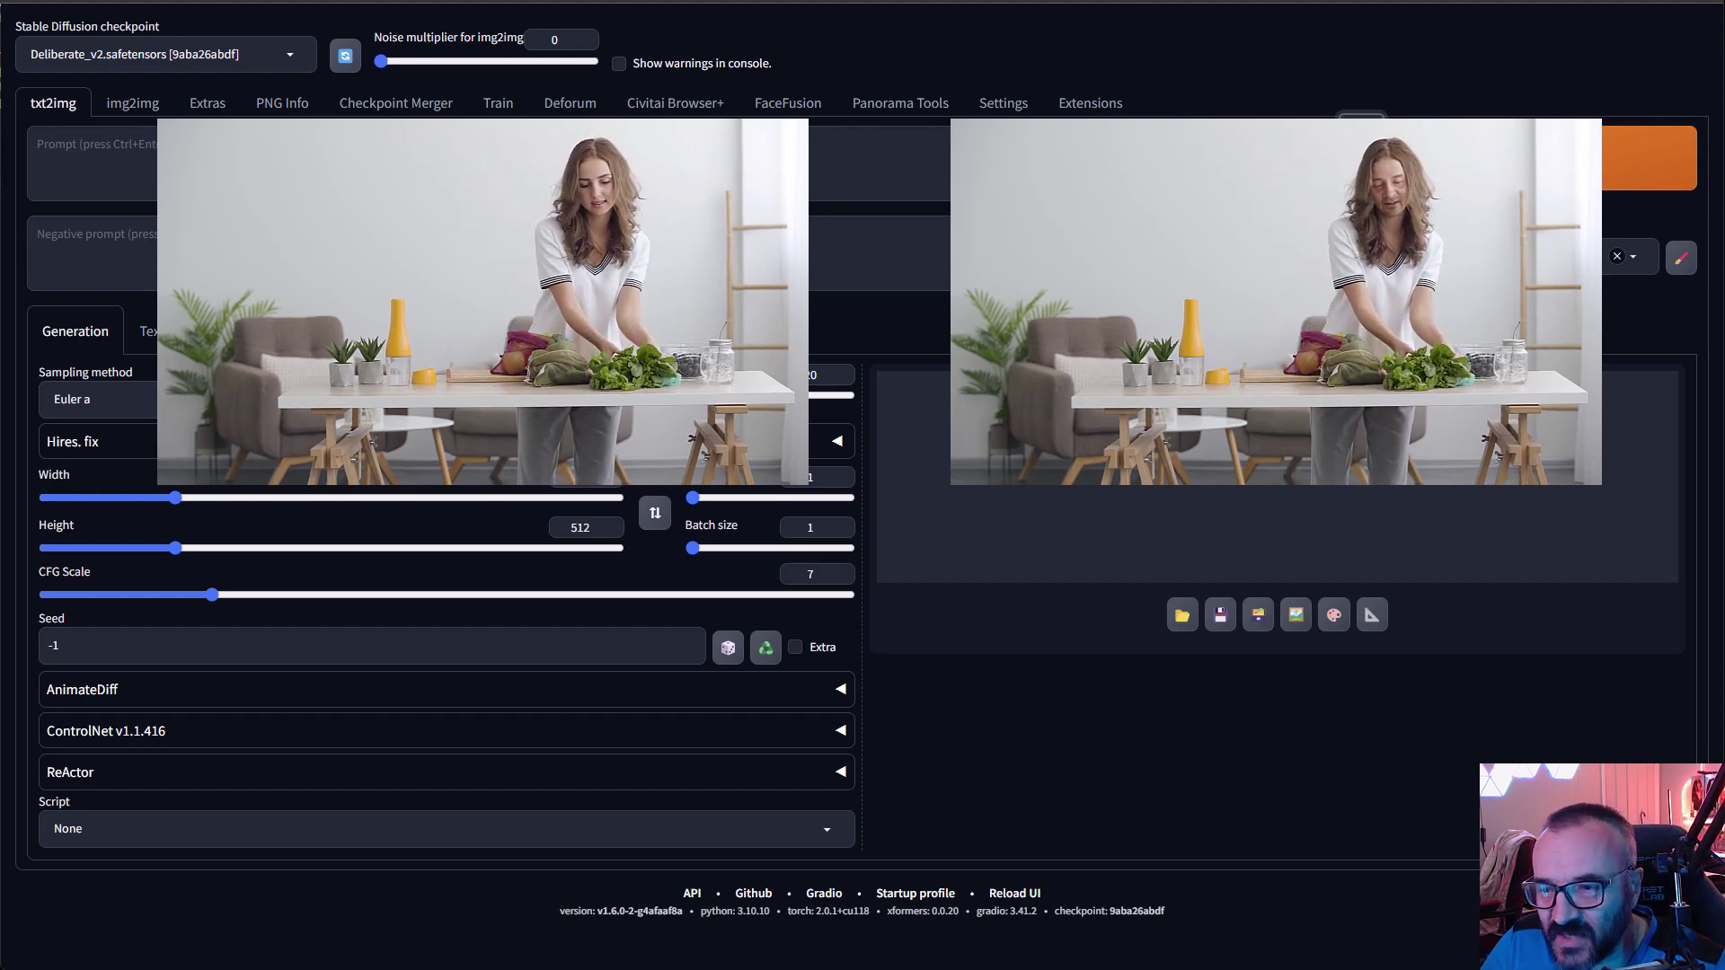
# Show the Installed extensions table on the Extensions page.
pyautogui.click(1088, 103)
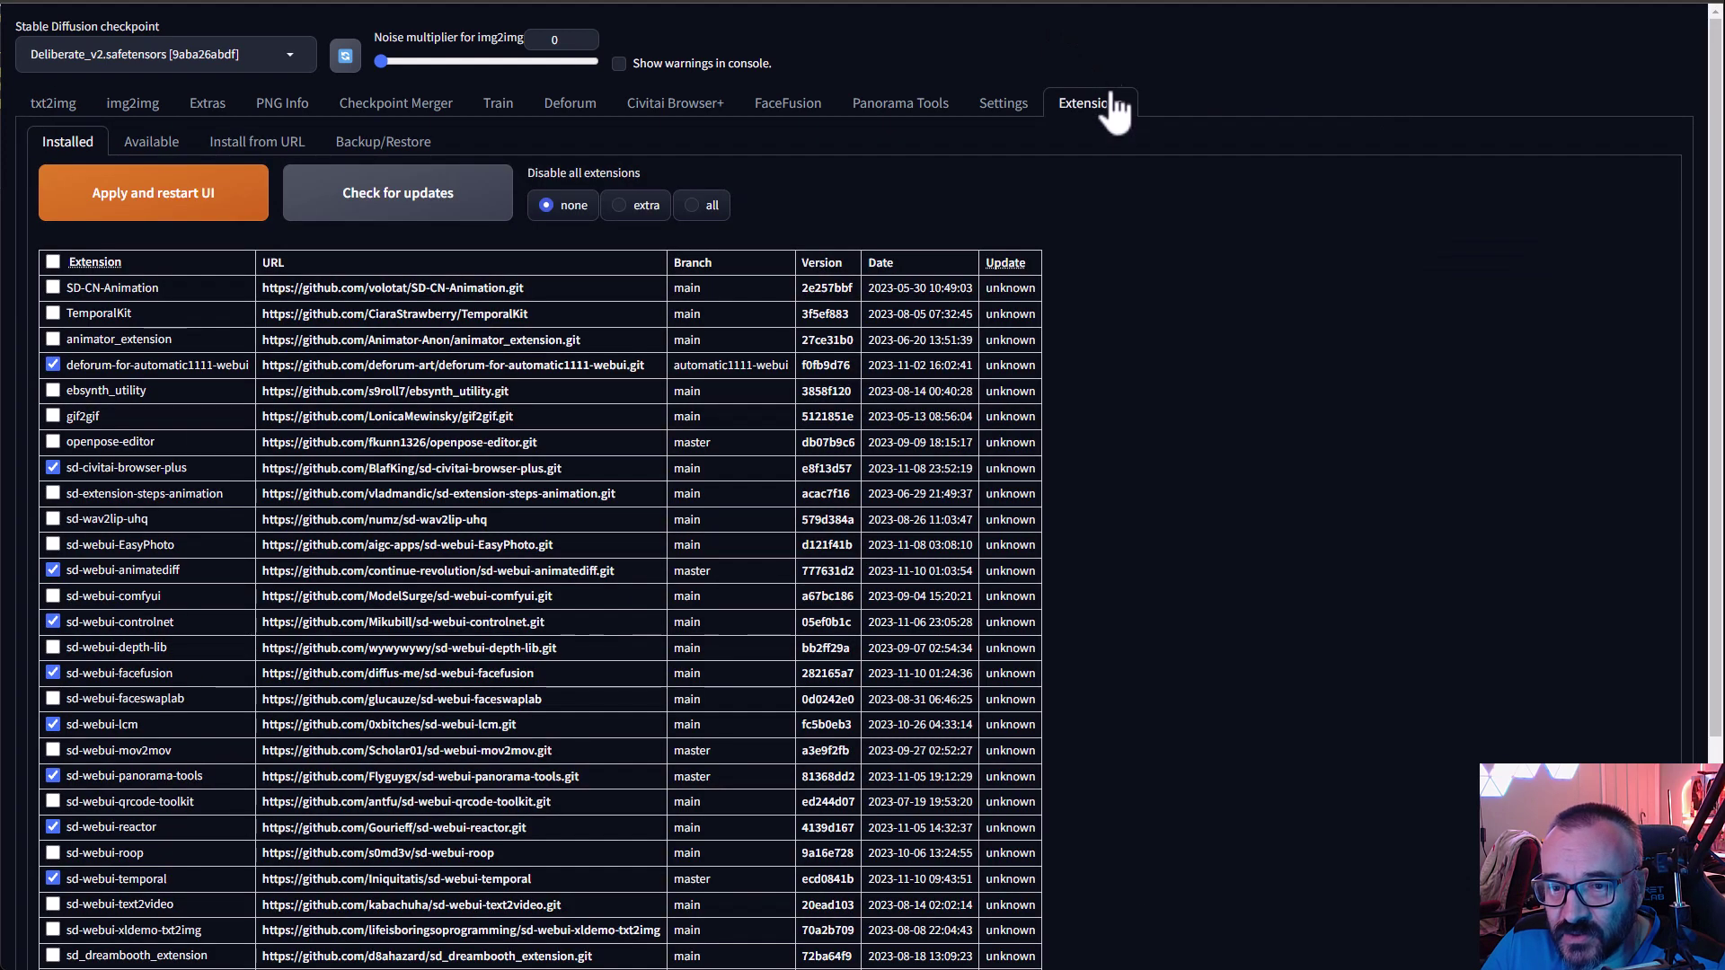
# Load the available extensions, including installed ones, and search for facefusion.
pyautogui.click(151, 141)
pyautogui.click(151, 183)
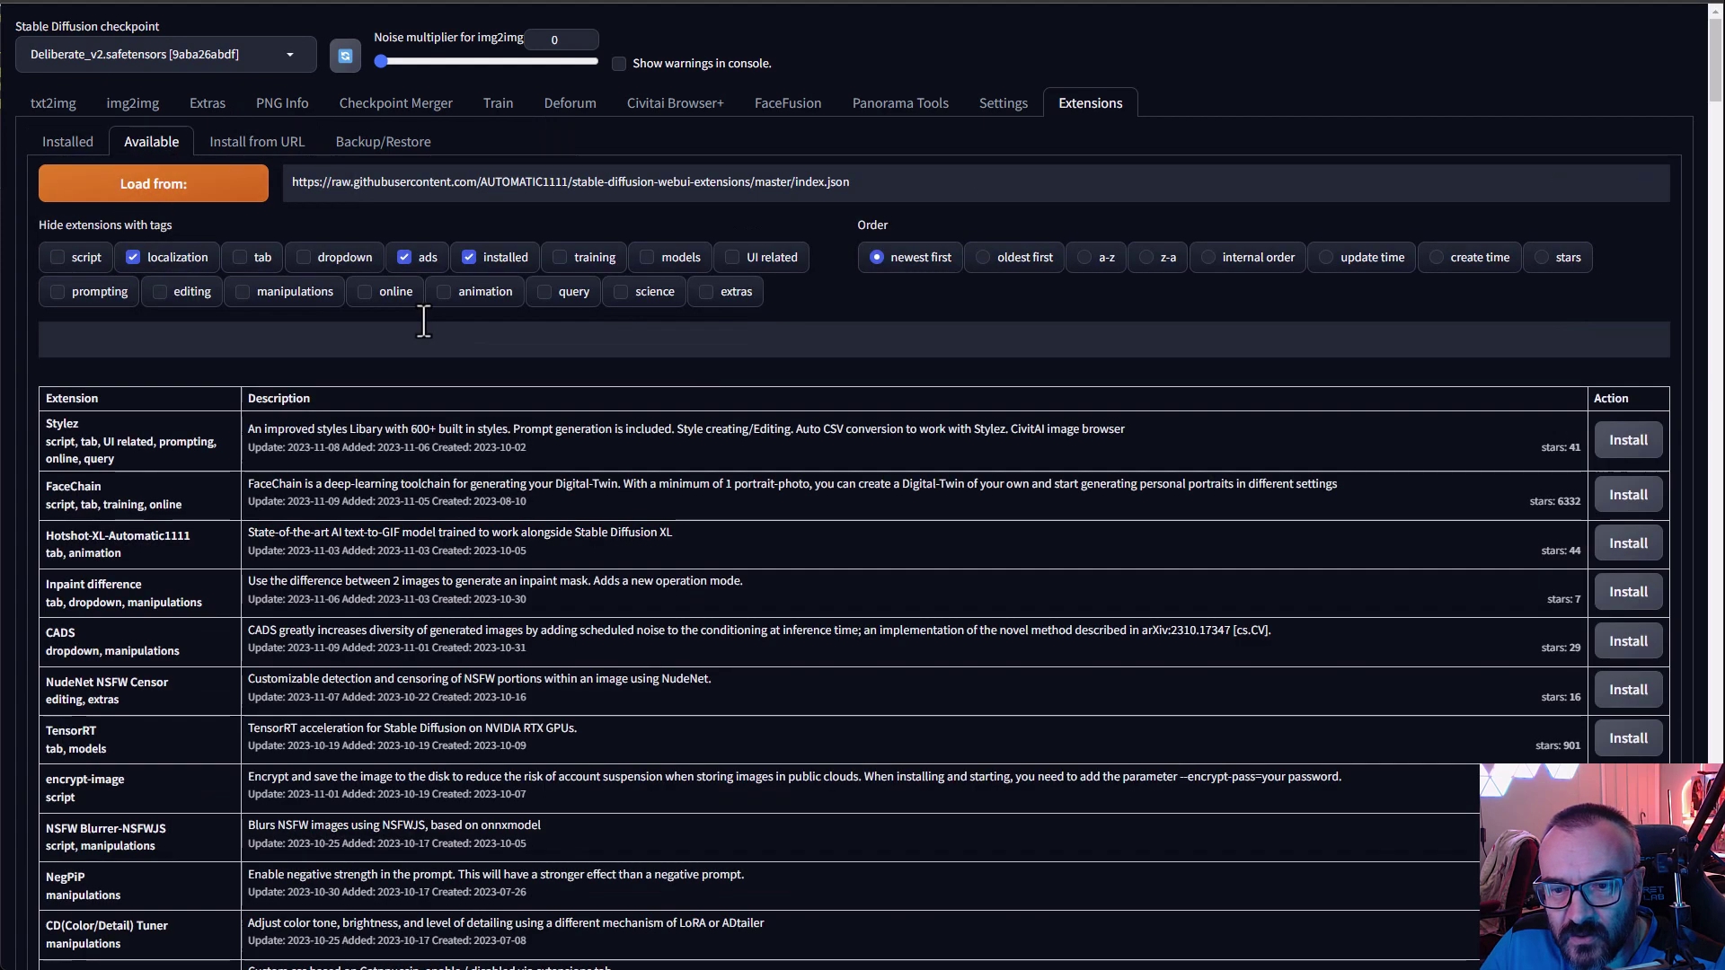
pyautogui.click(469, 258)
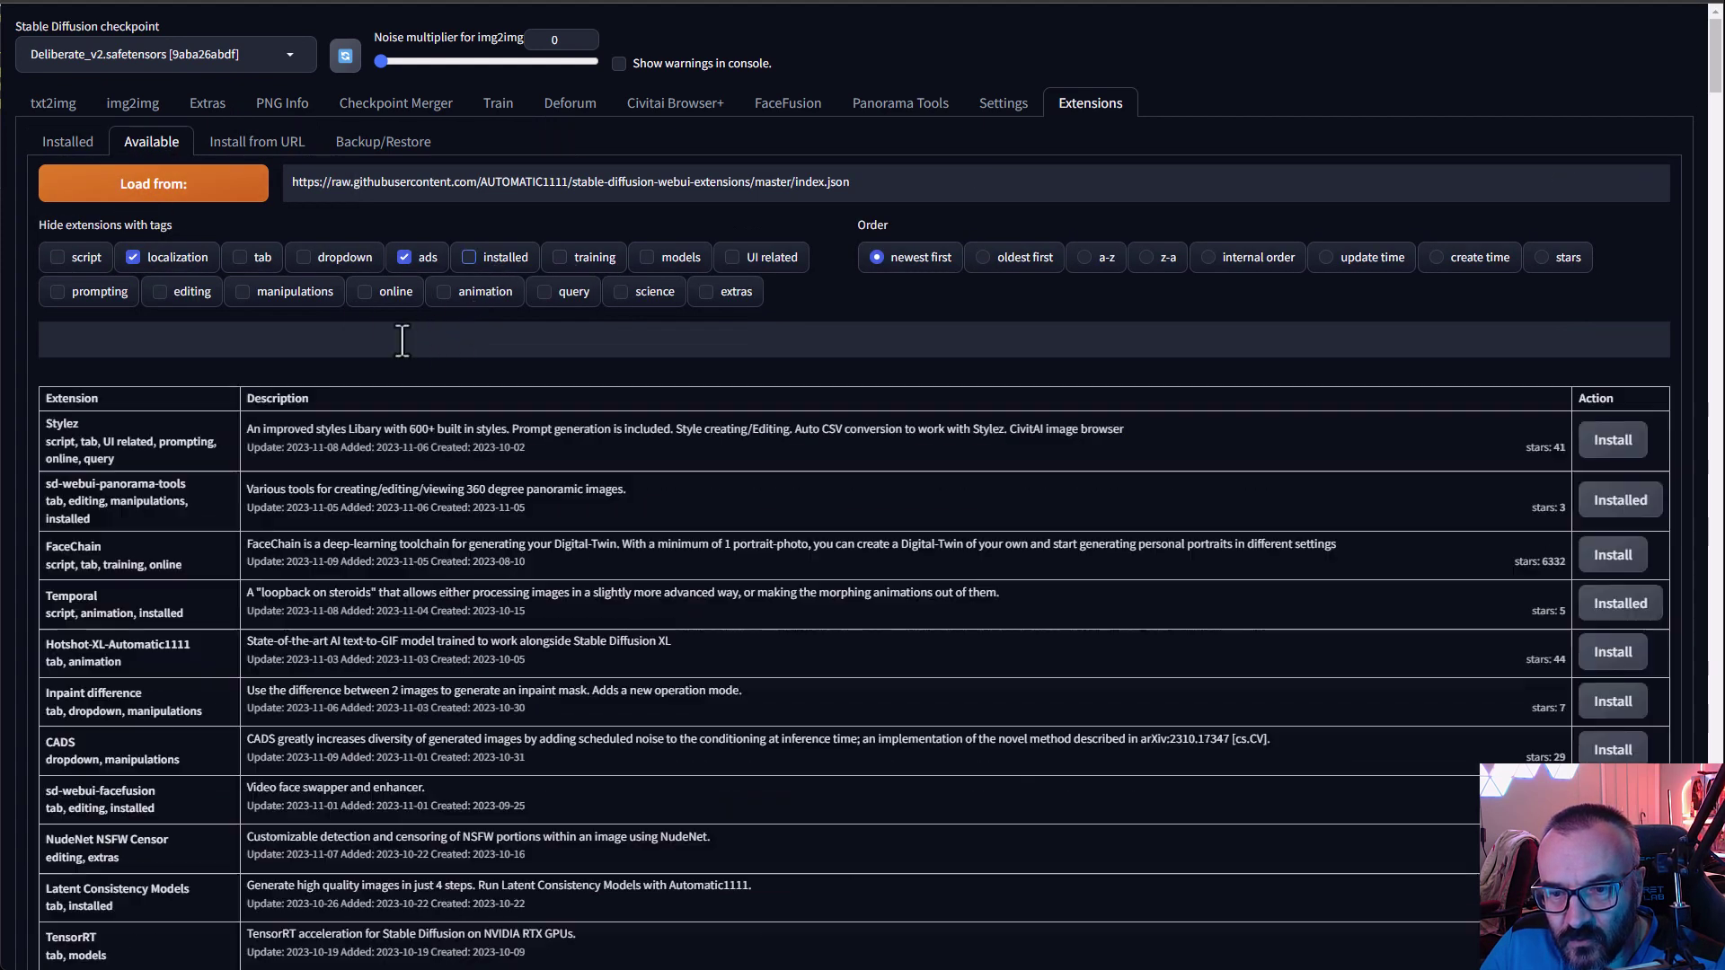
pyautogui.click(402, 340)
pyautogui.write('face')
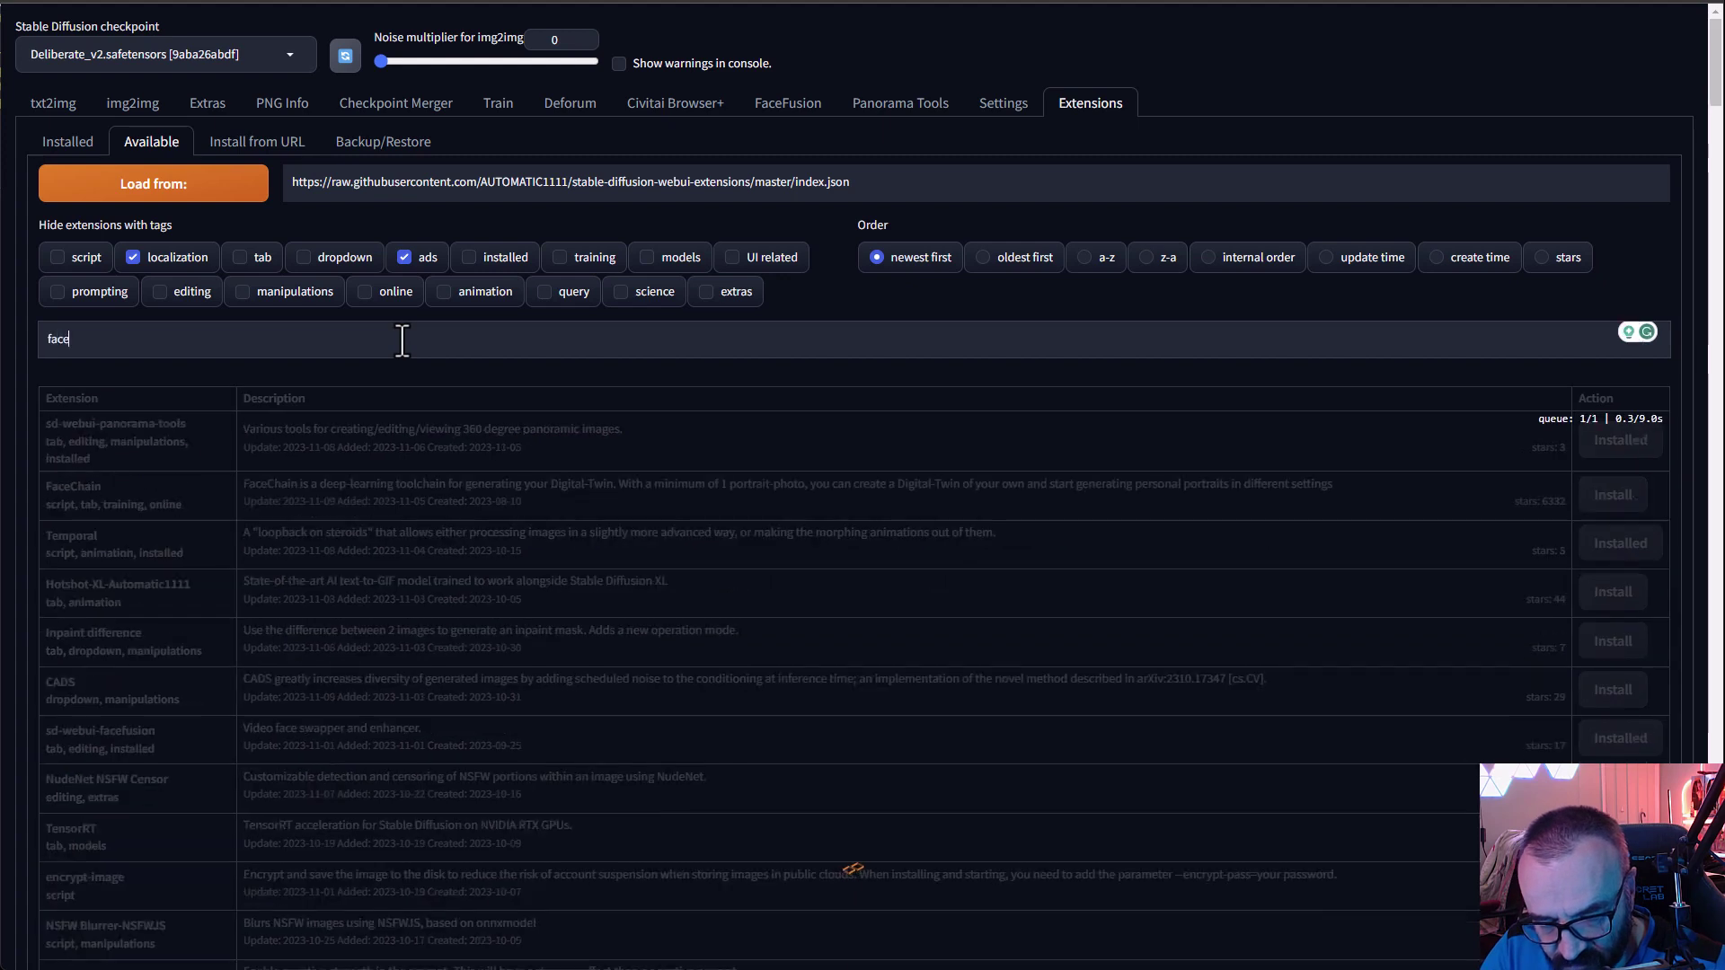
pyautogui.write('fu')
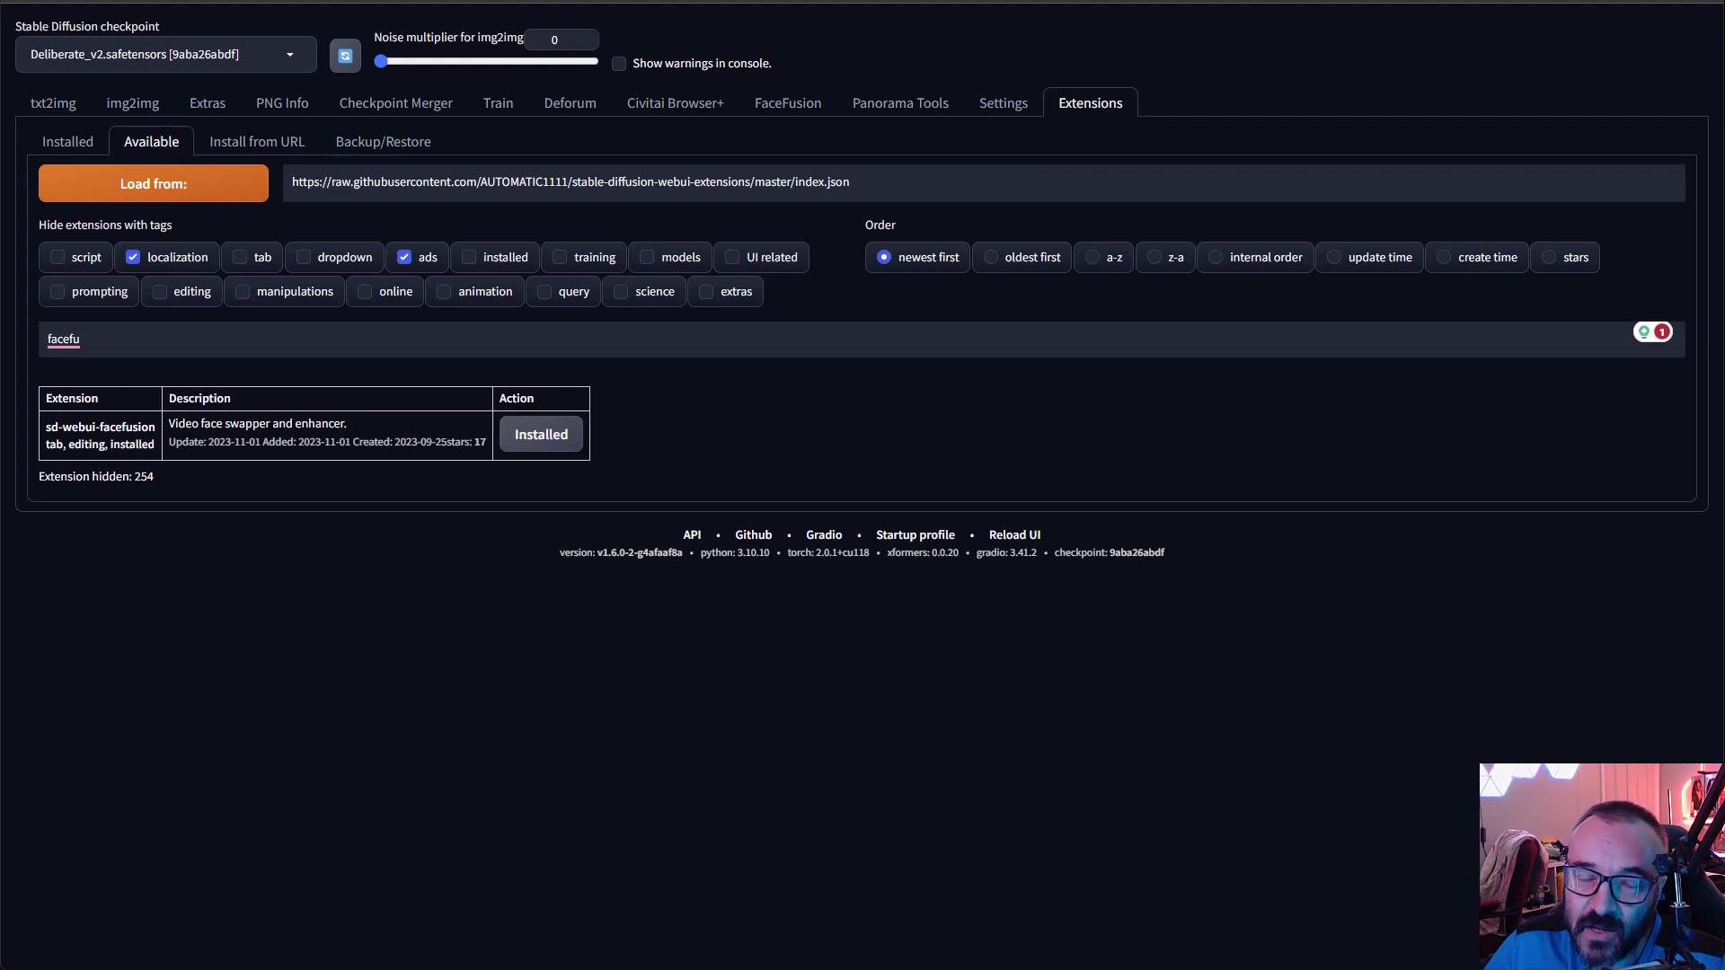
pyautogui.scroll(5, 548, 559)
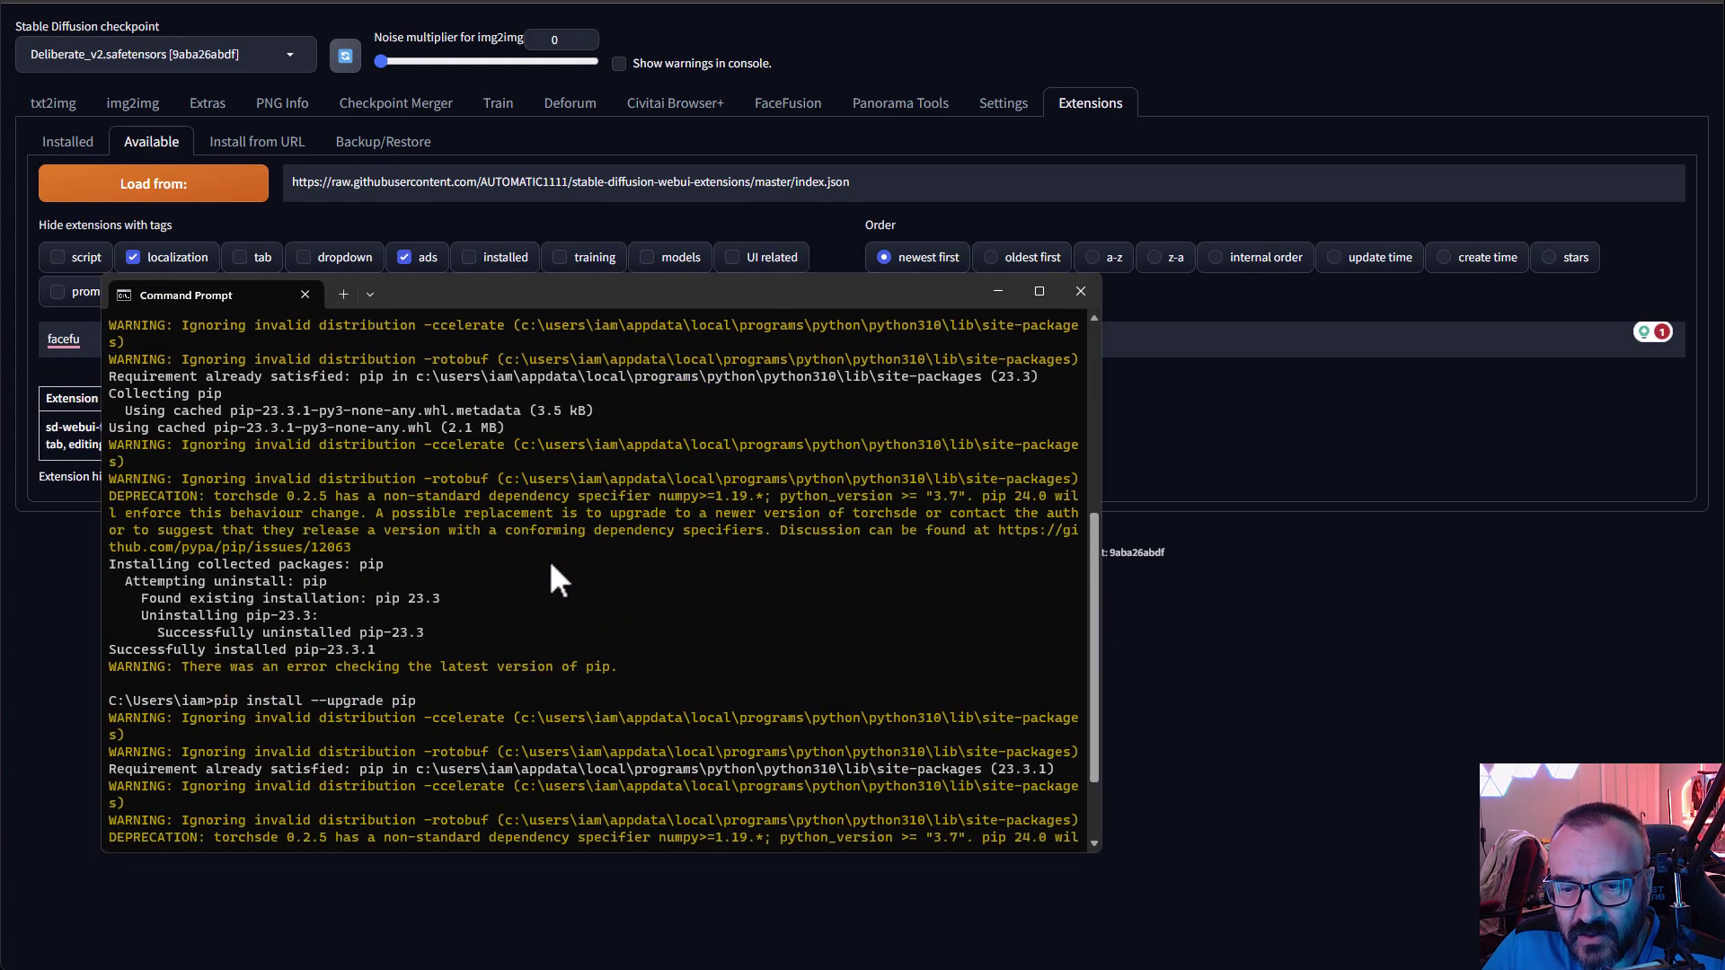
pyautogui.scroll(5, 548, 557)
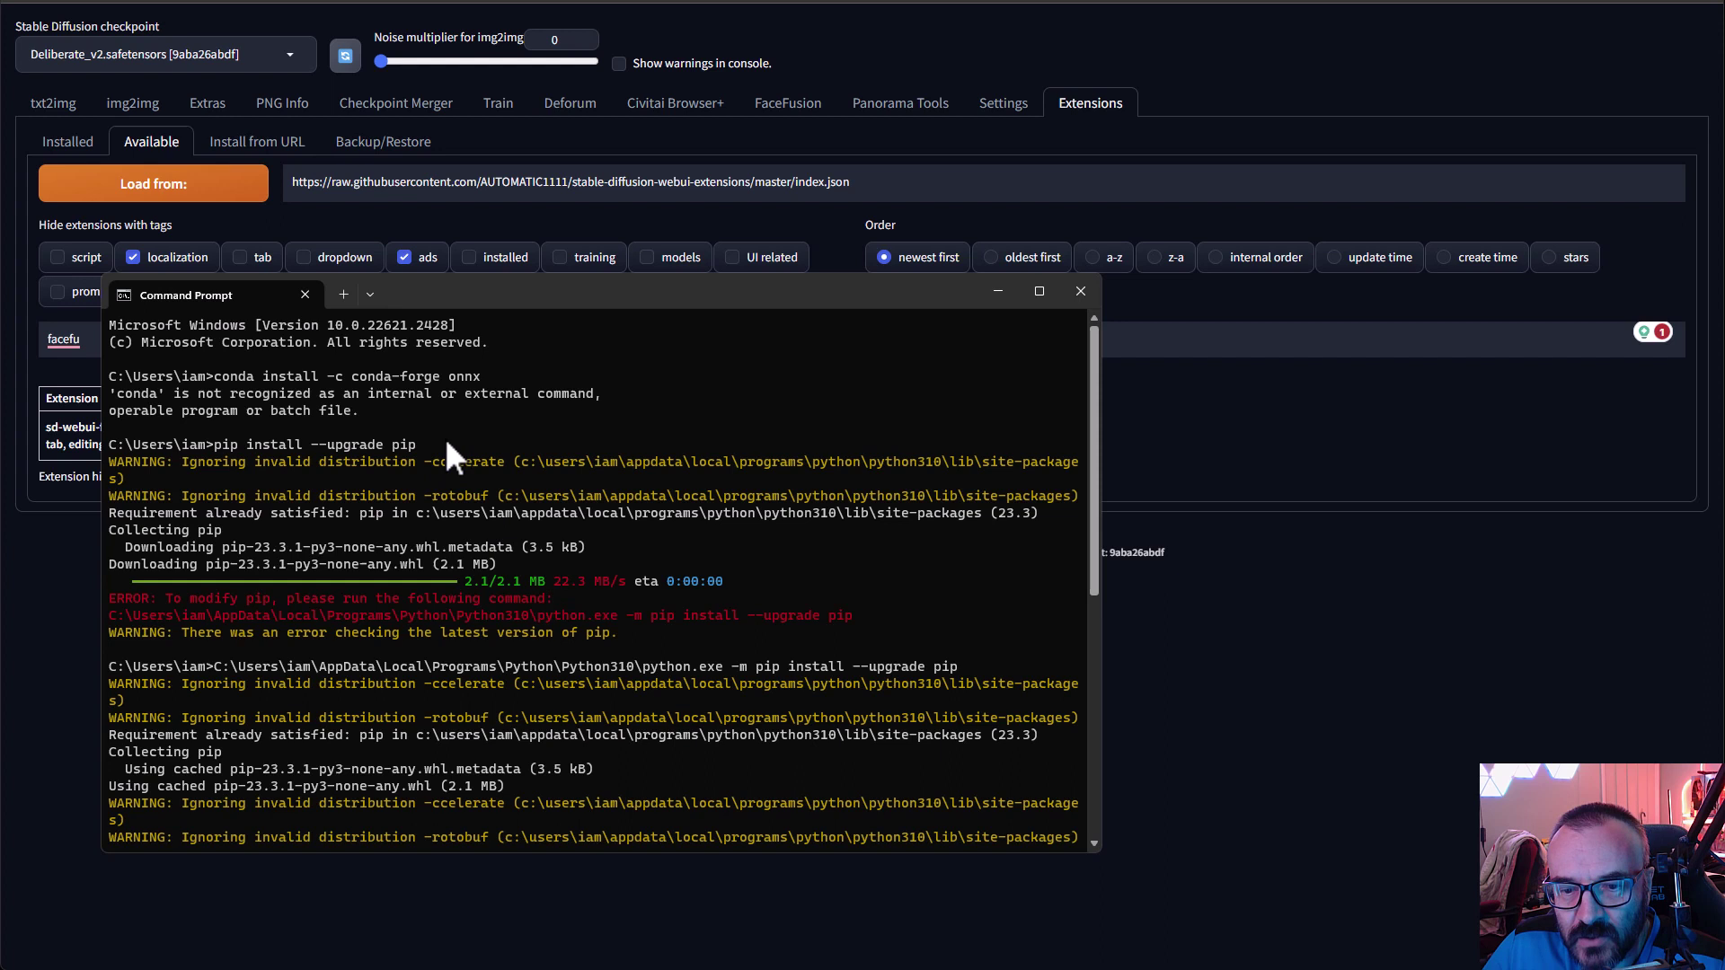
# Highlight the pip install --upgrade pip commands in the console, then leave the console.
pyautogui.moveTo(441, 450); pyautogui.dragTo(330, 425)
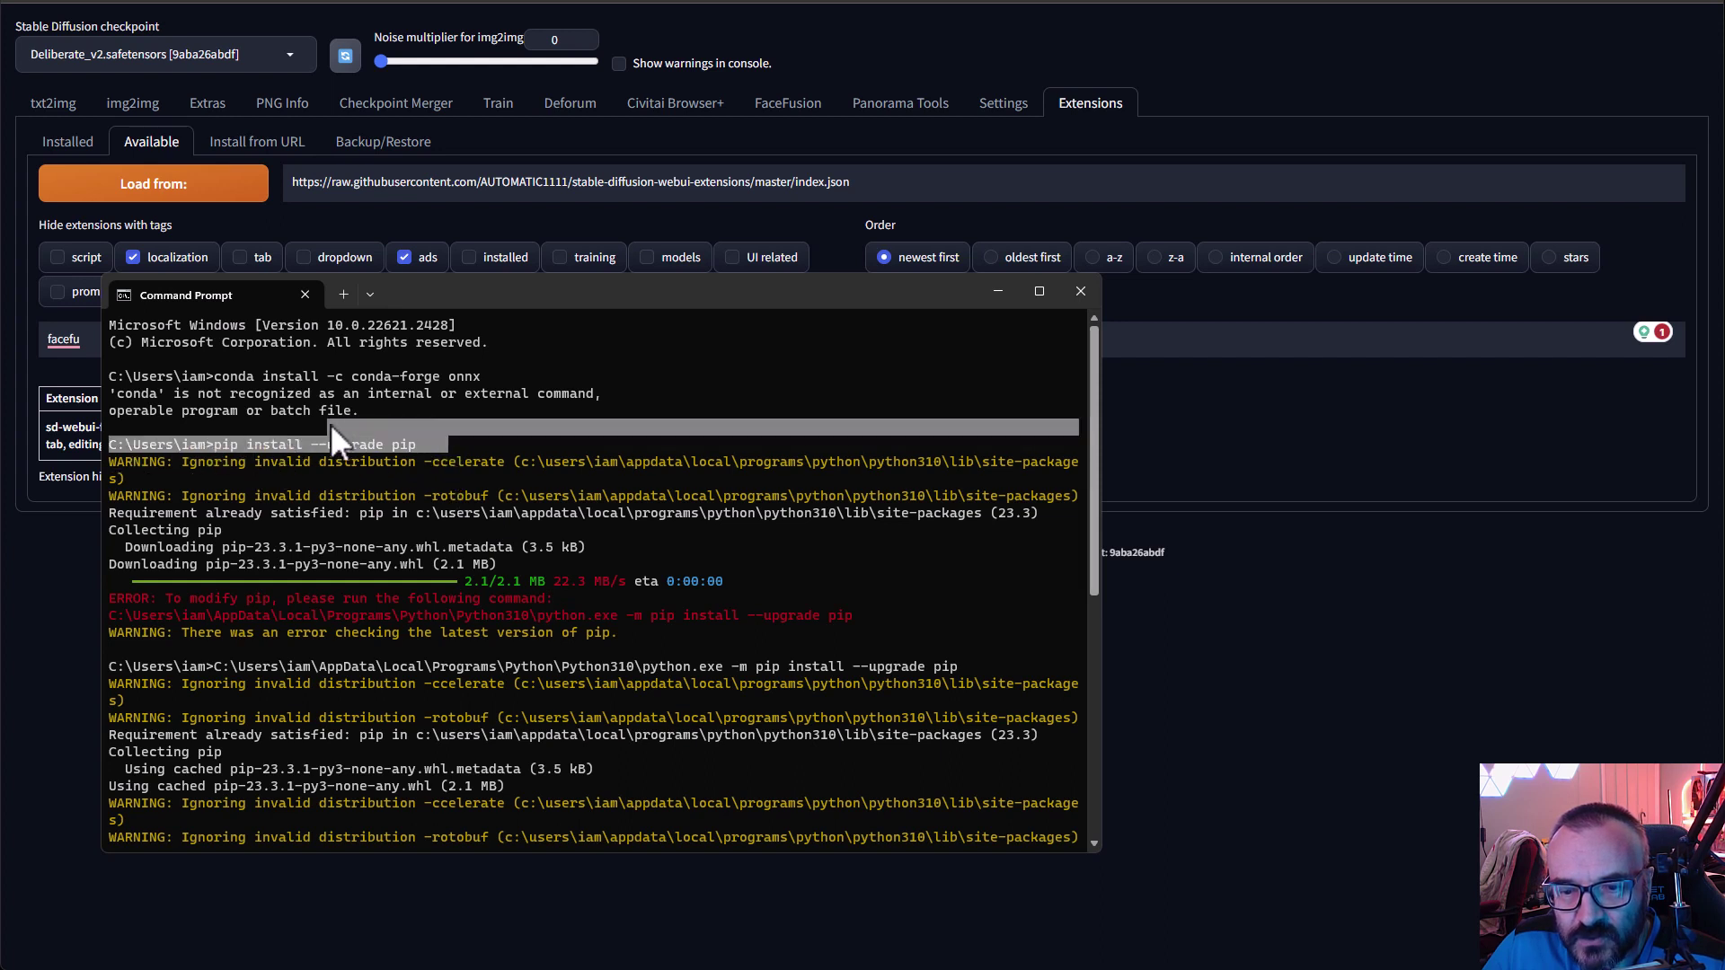
pyautogui.moveTo(451, 443); pyautogui.dragTo(211, 445)
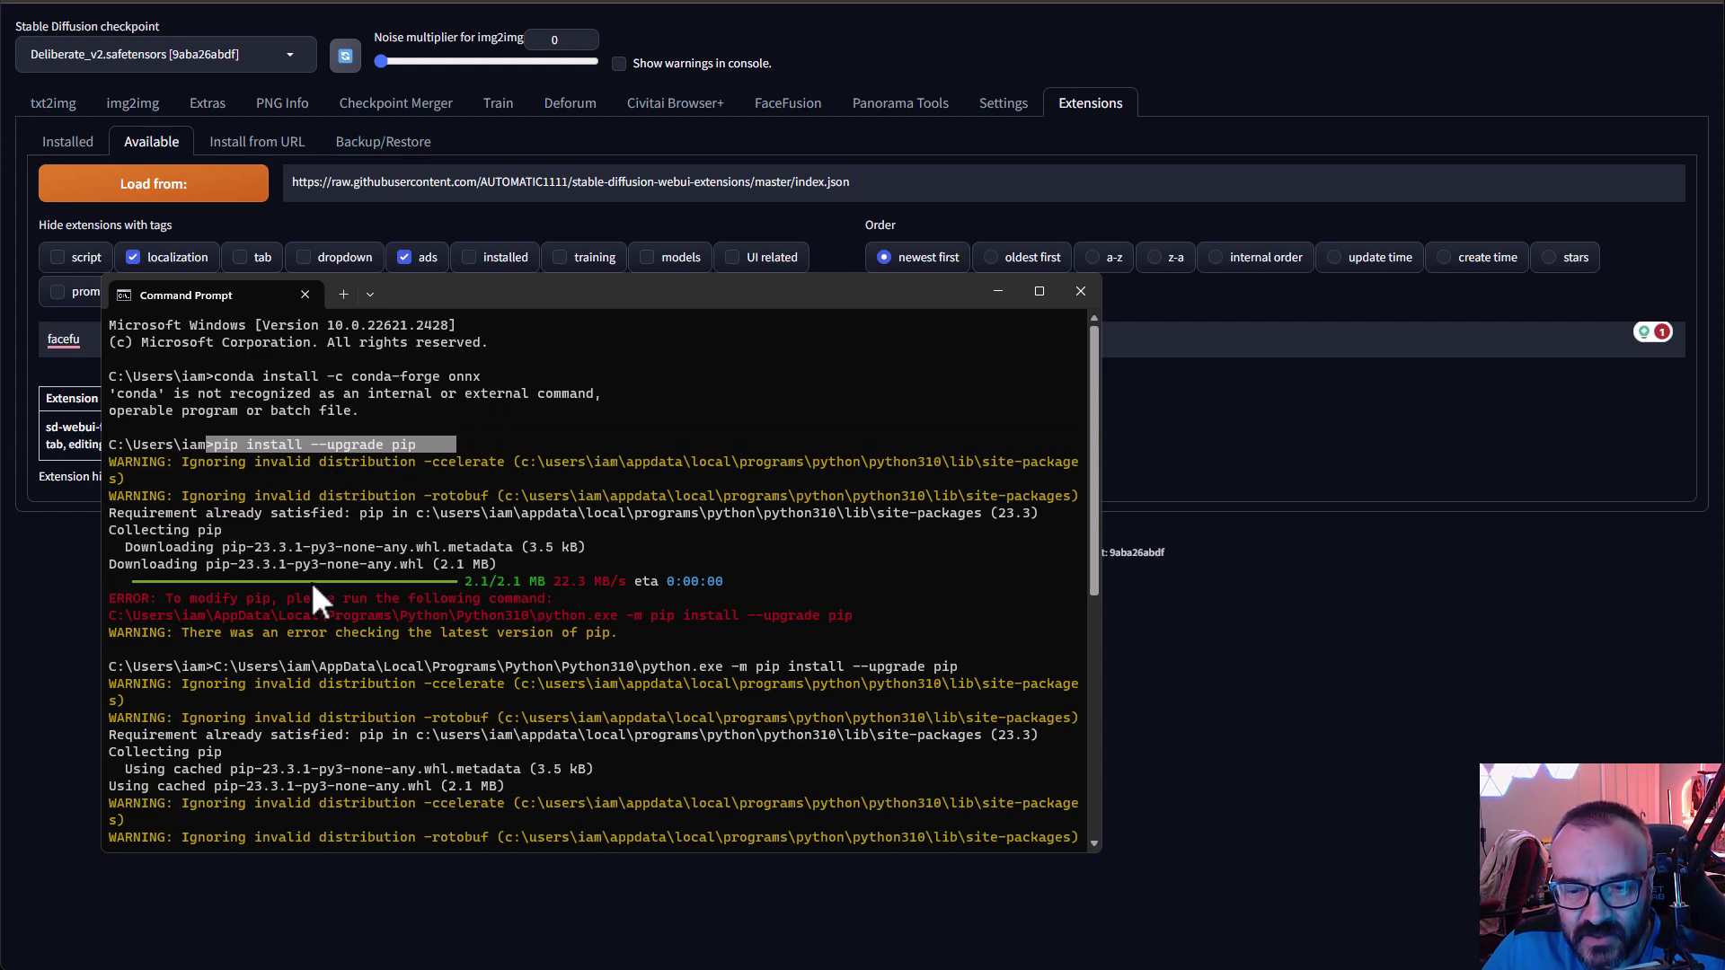
pyautogui.scroll(-3, 766, 619)
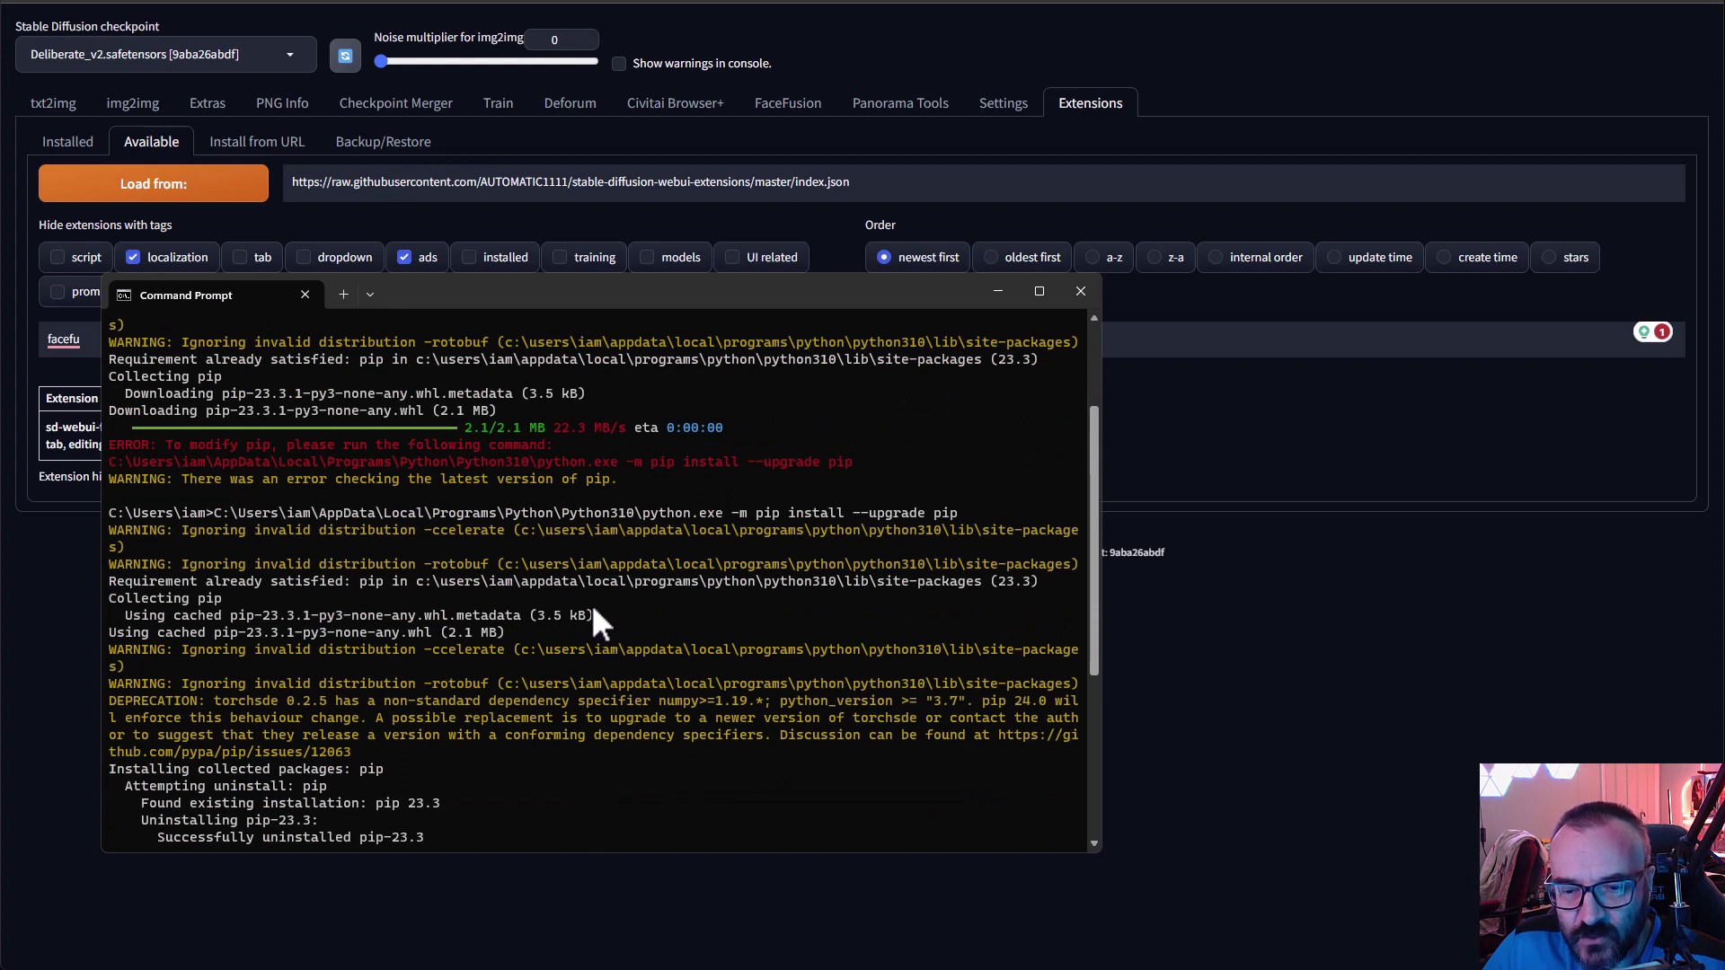
pyautogui.moveTo(981, 513); pyautogui.dragTo(580, 514)
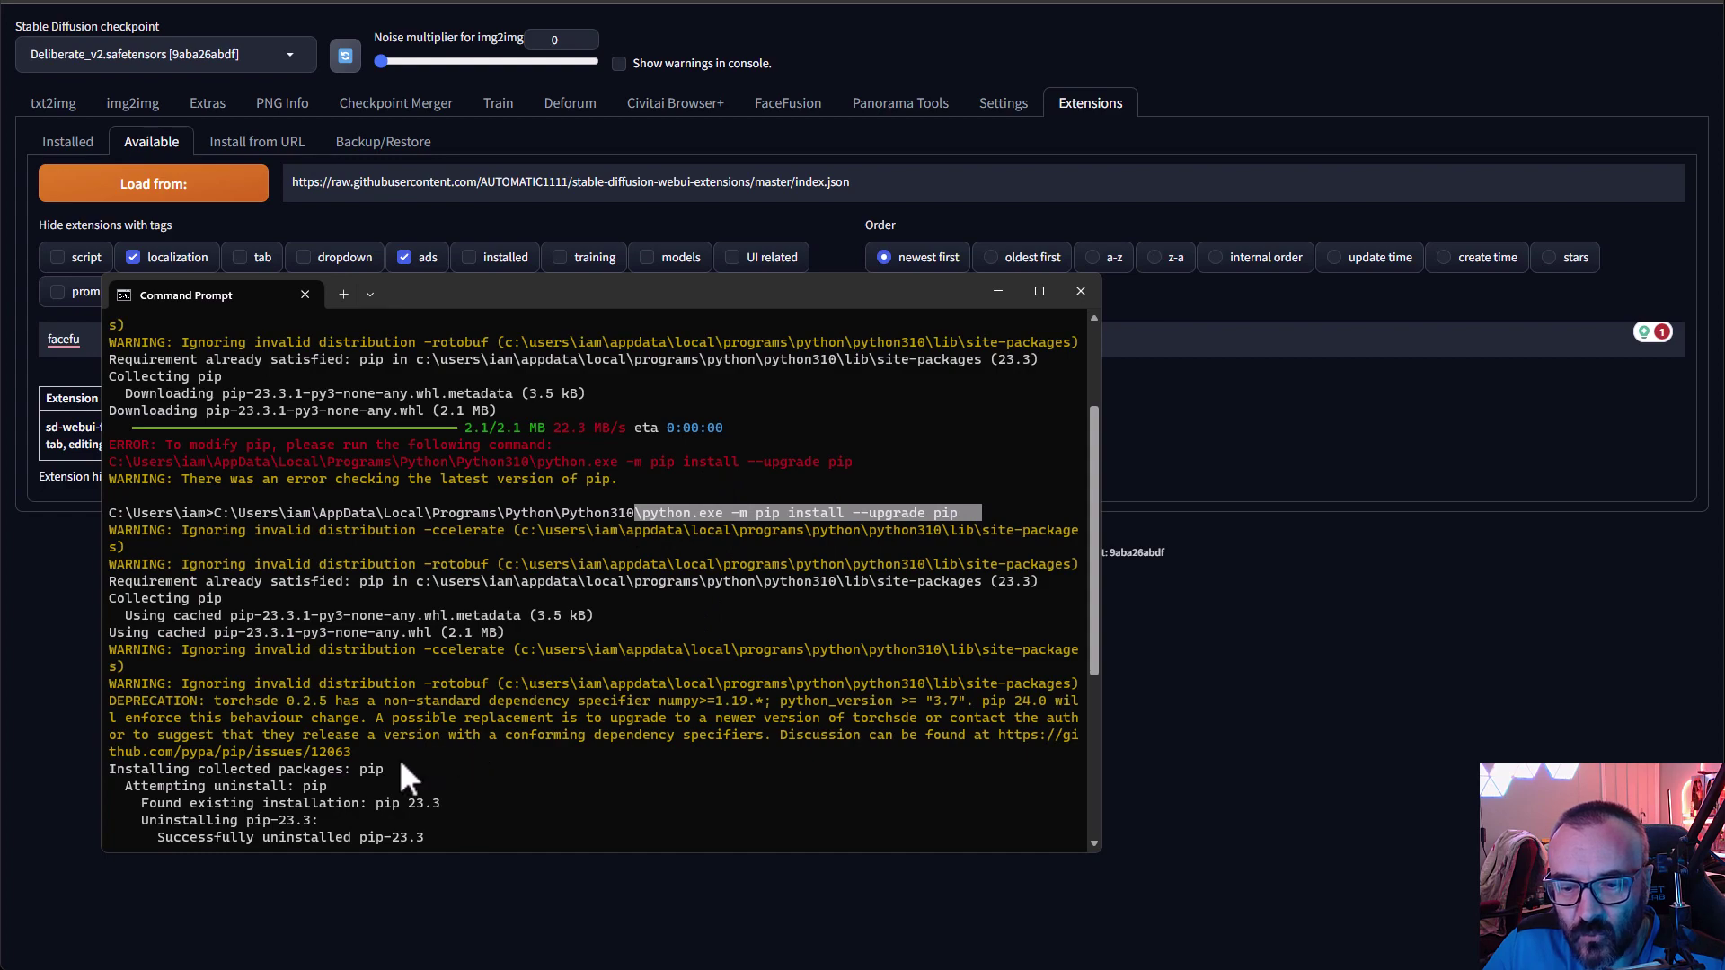
pyautogui.scroll(-6, 492, 683)
pyautogui.write('pip install --upgrade pip')
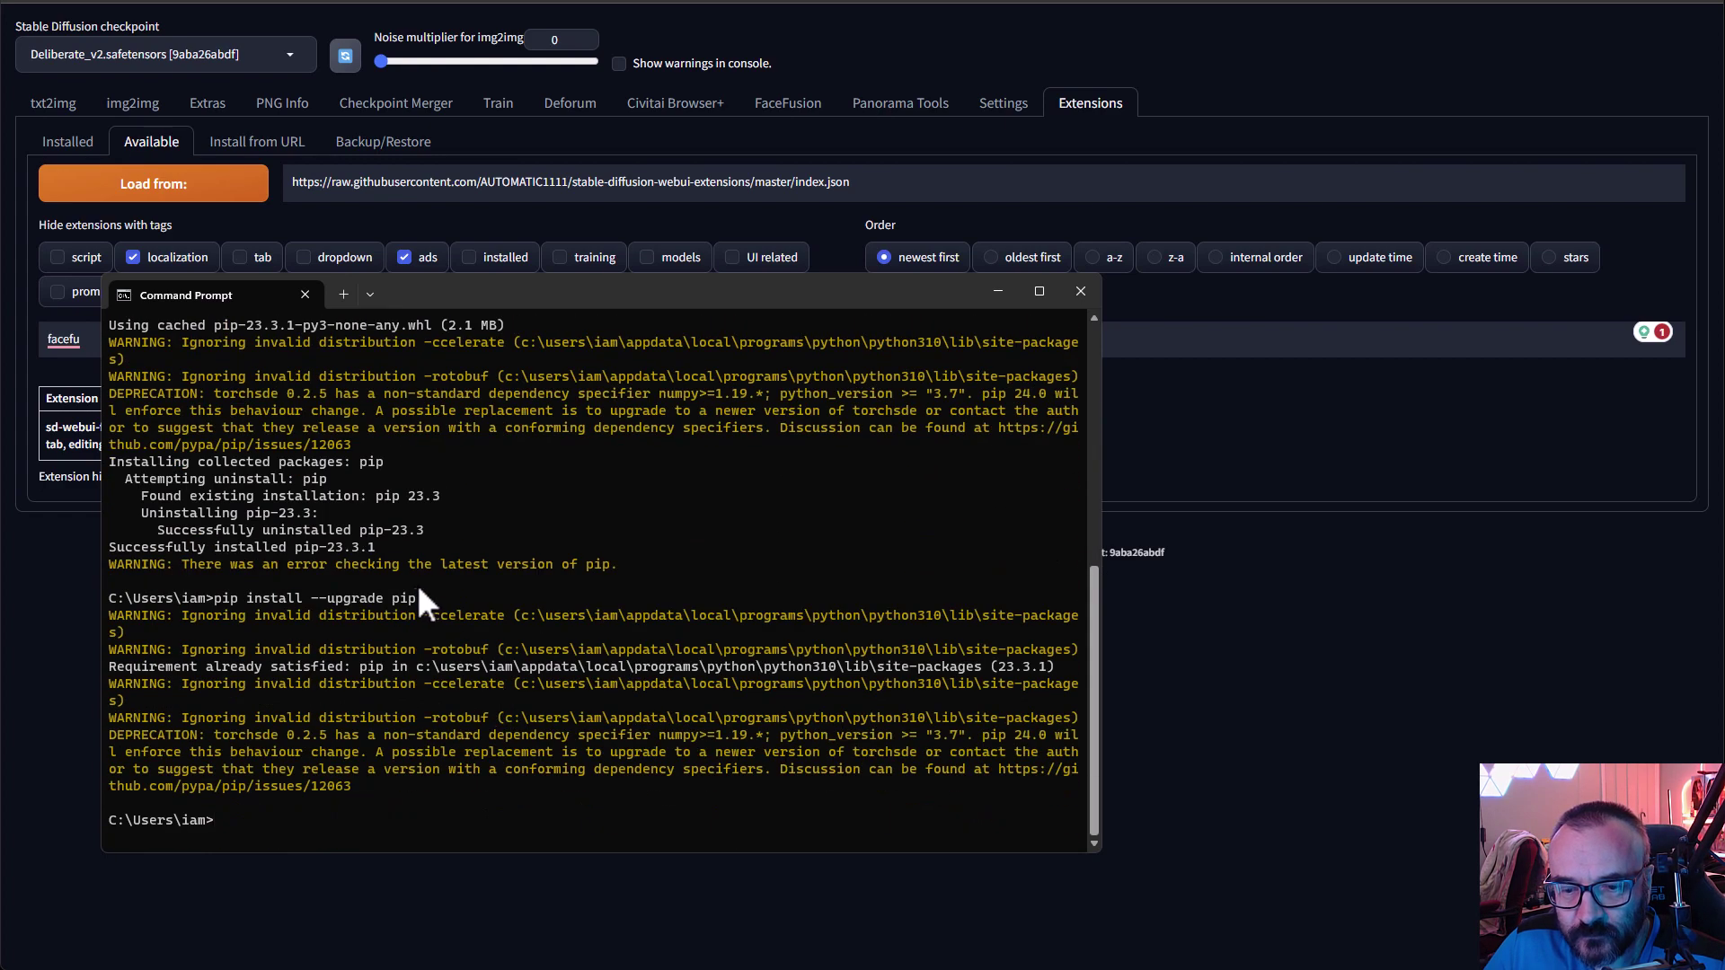
pyautogui.moveTo(434, 599); pyautogui.dragTo(307, 598)
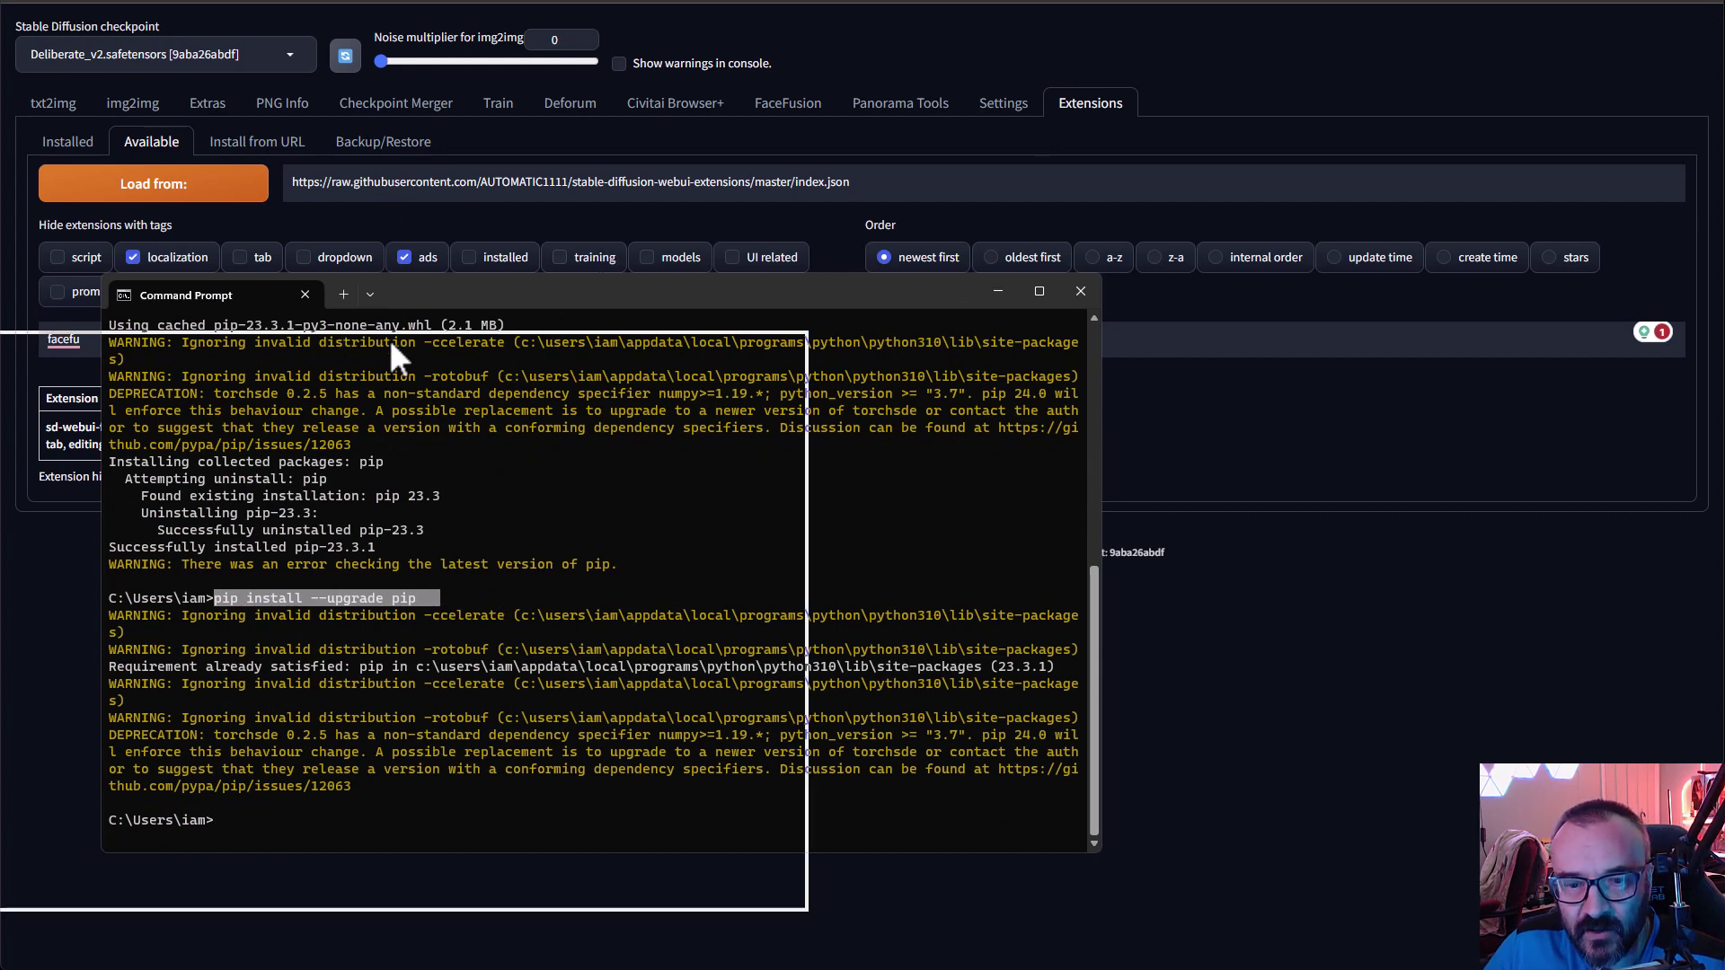
pyautogui.hotkey('alt', 'Tab')
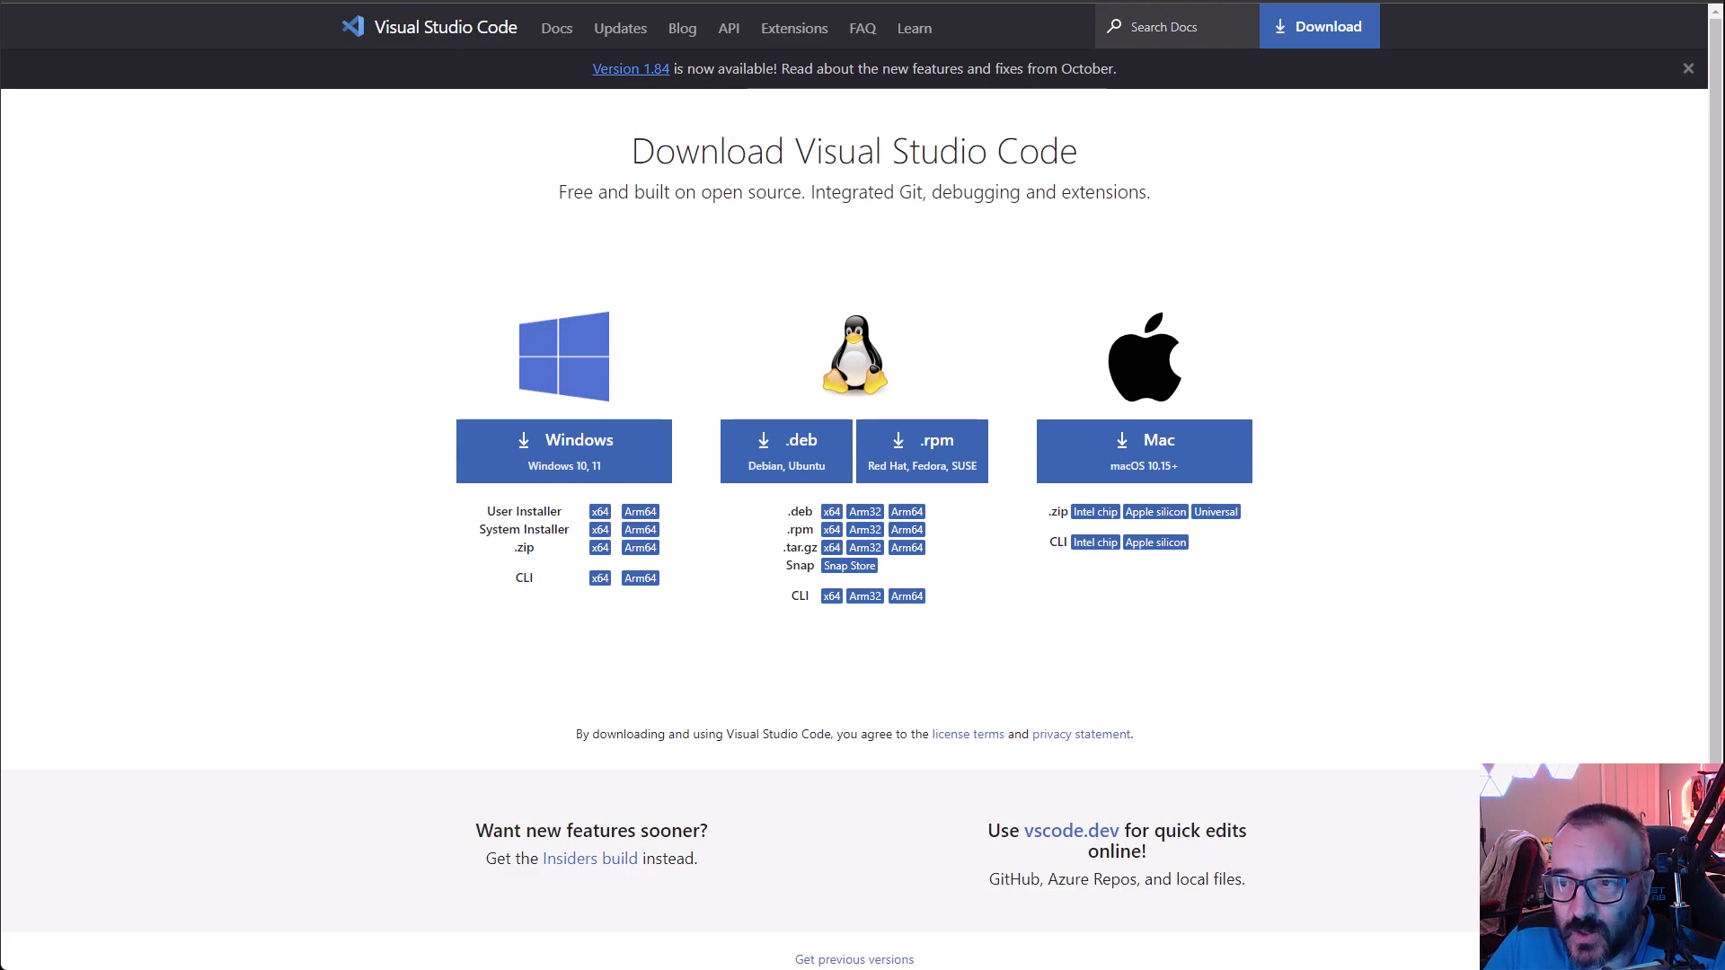
# Switch from the VS Code download tab to the FFmpeg website tab.
pyautogui.hotkey('ctrl', 'Tab')
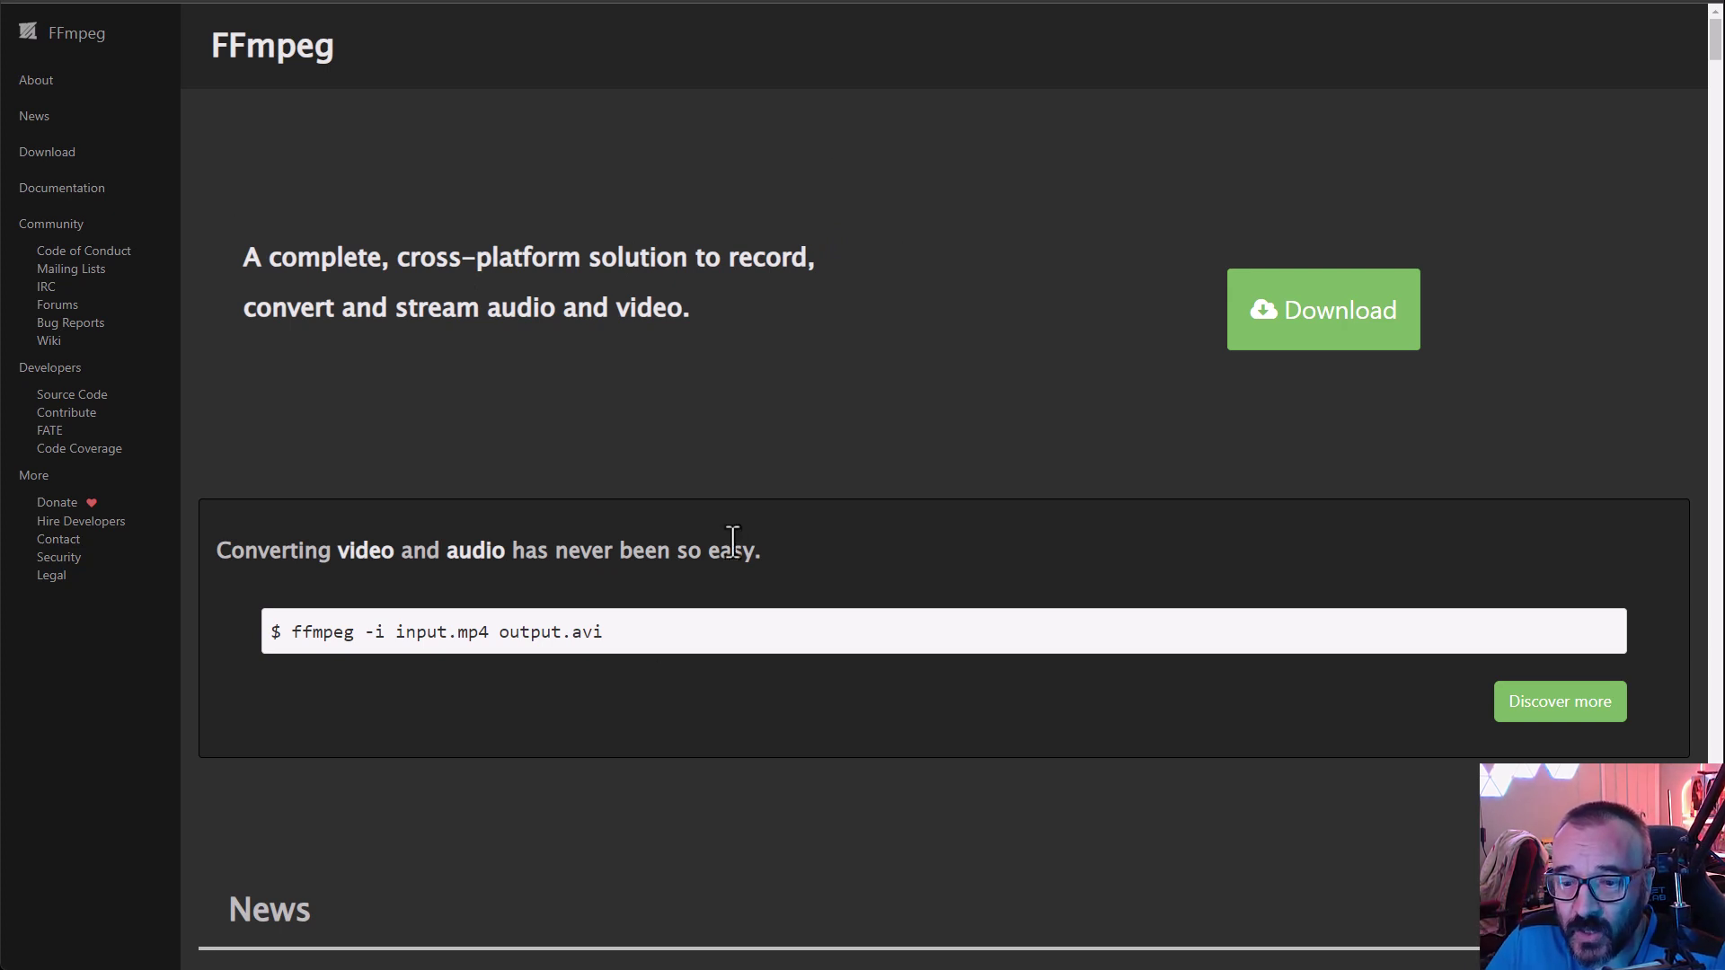
# Switch from the FFmpeg tab to the Topaz Labs Video AI page.
pyautogui.hotkey('ctrl', 'Tab')
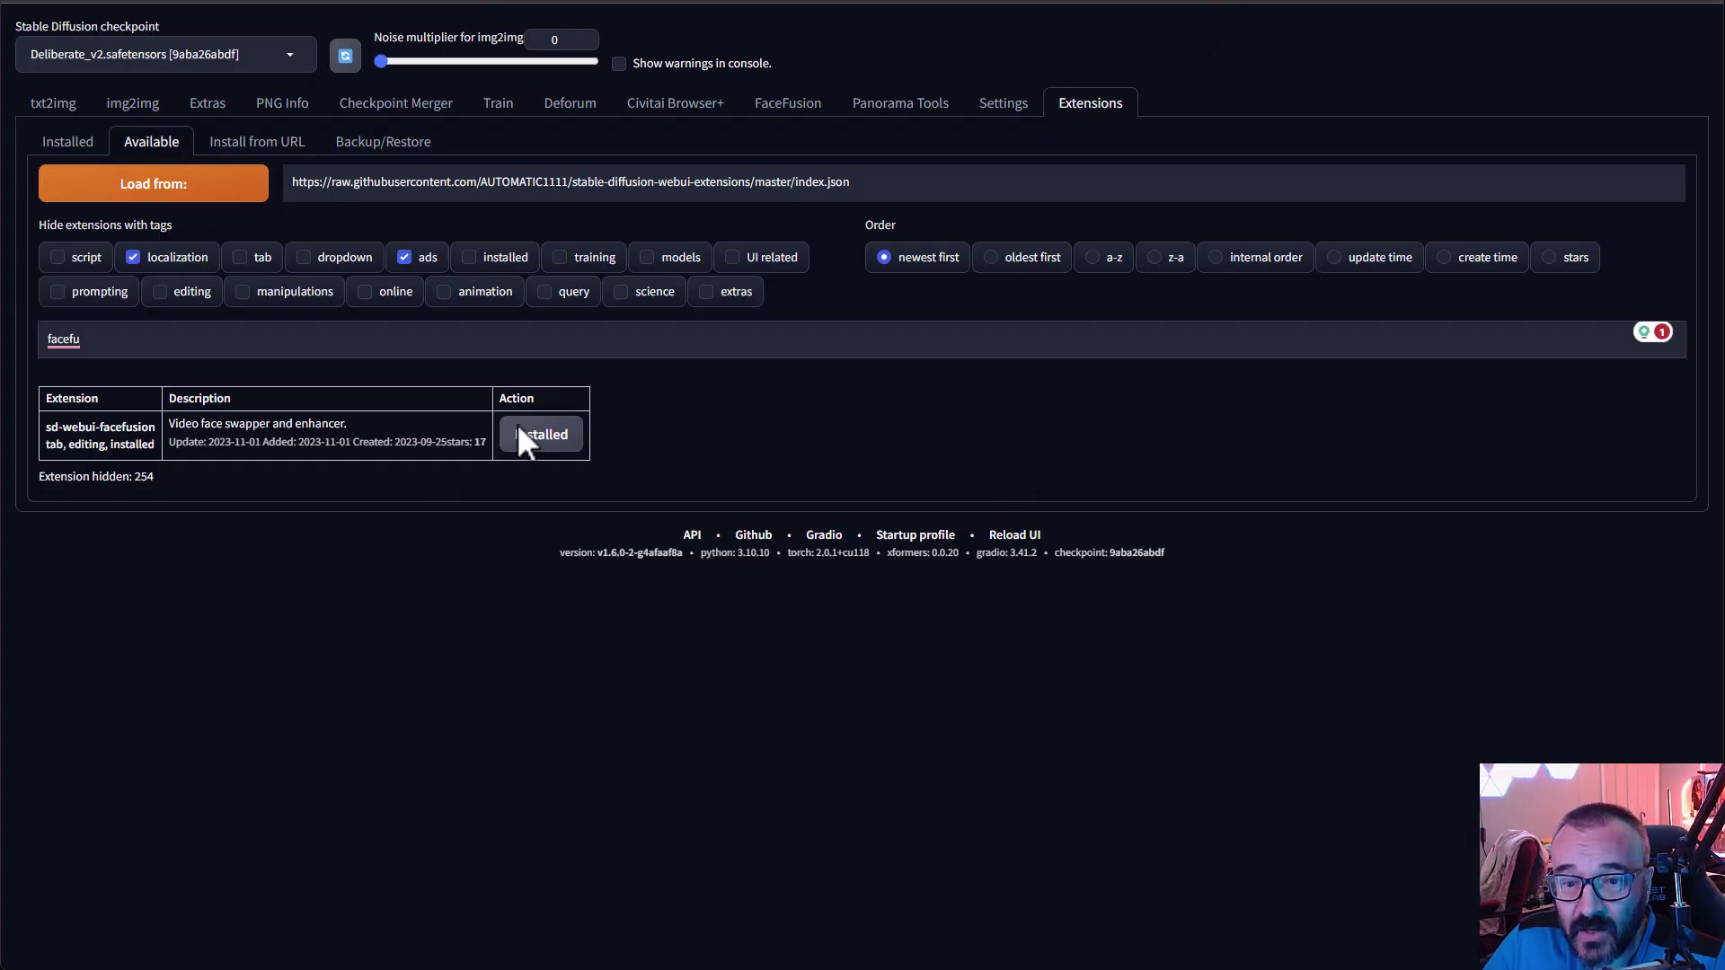
# Show the Installed extensions list and briefly check the FaceFusion console output.
pyautogui.click(60, 142)
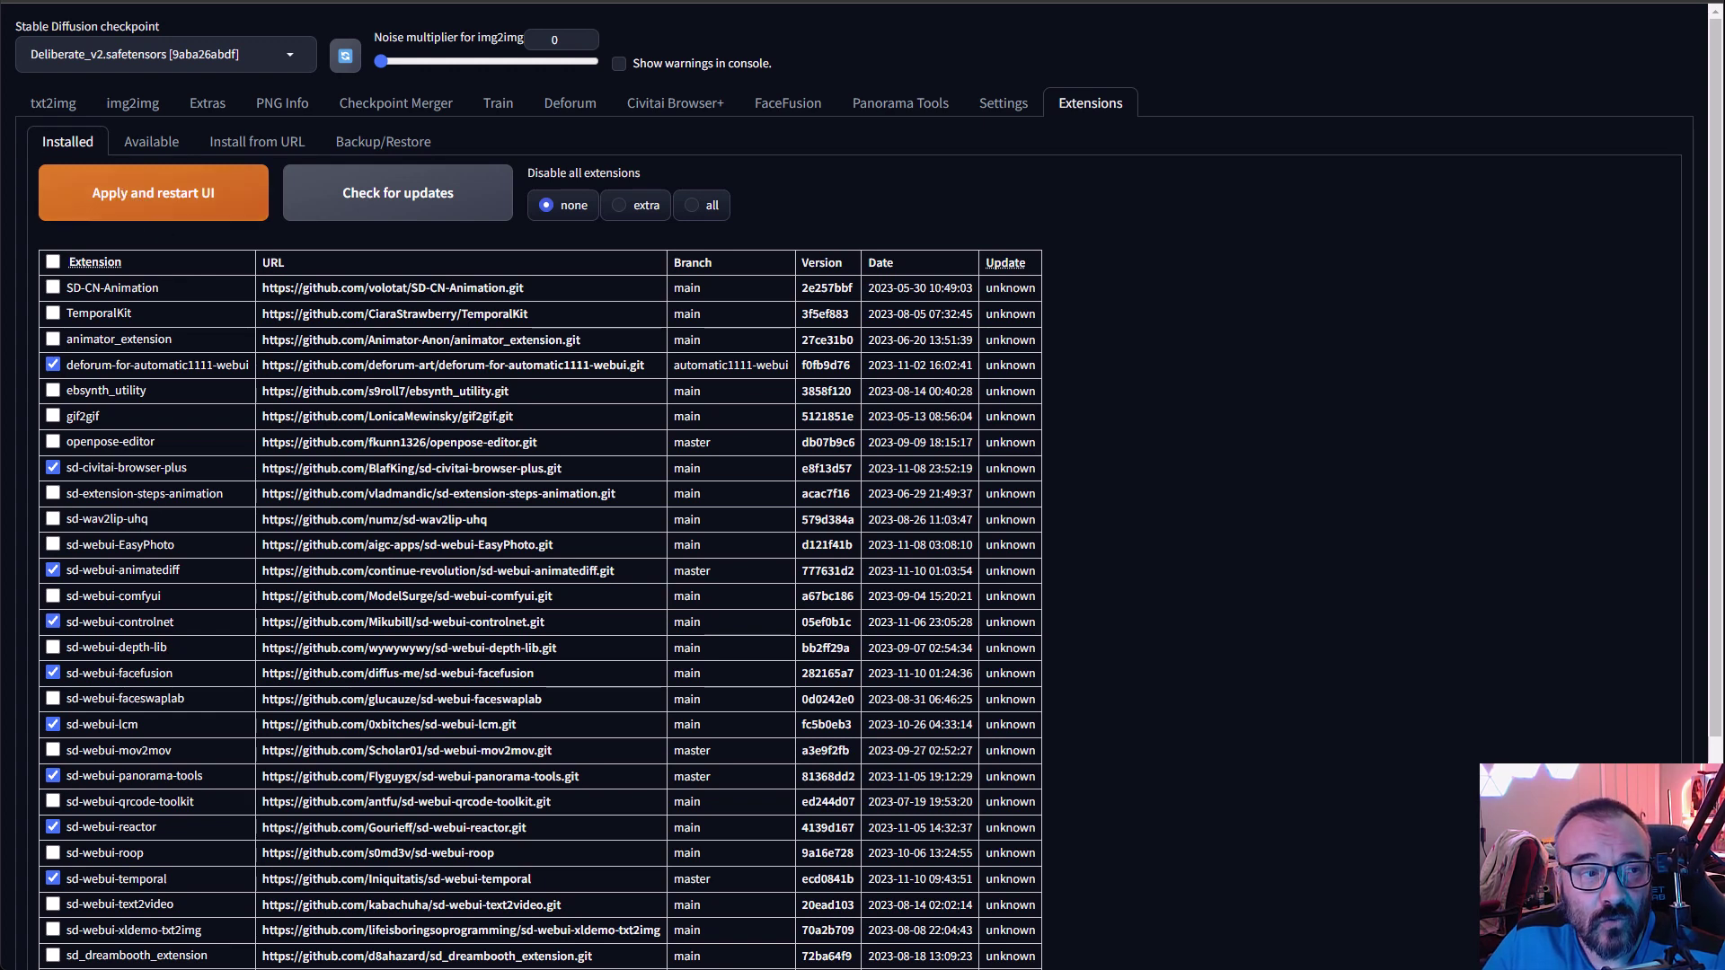
pyautogui.hotkey('alt', 'Tab')
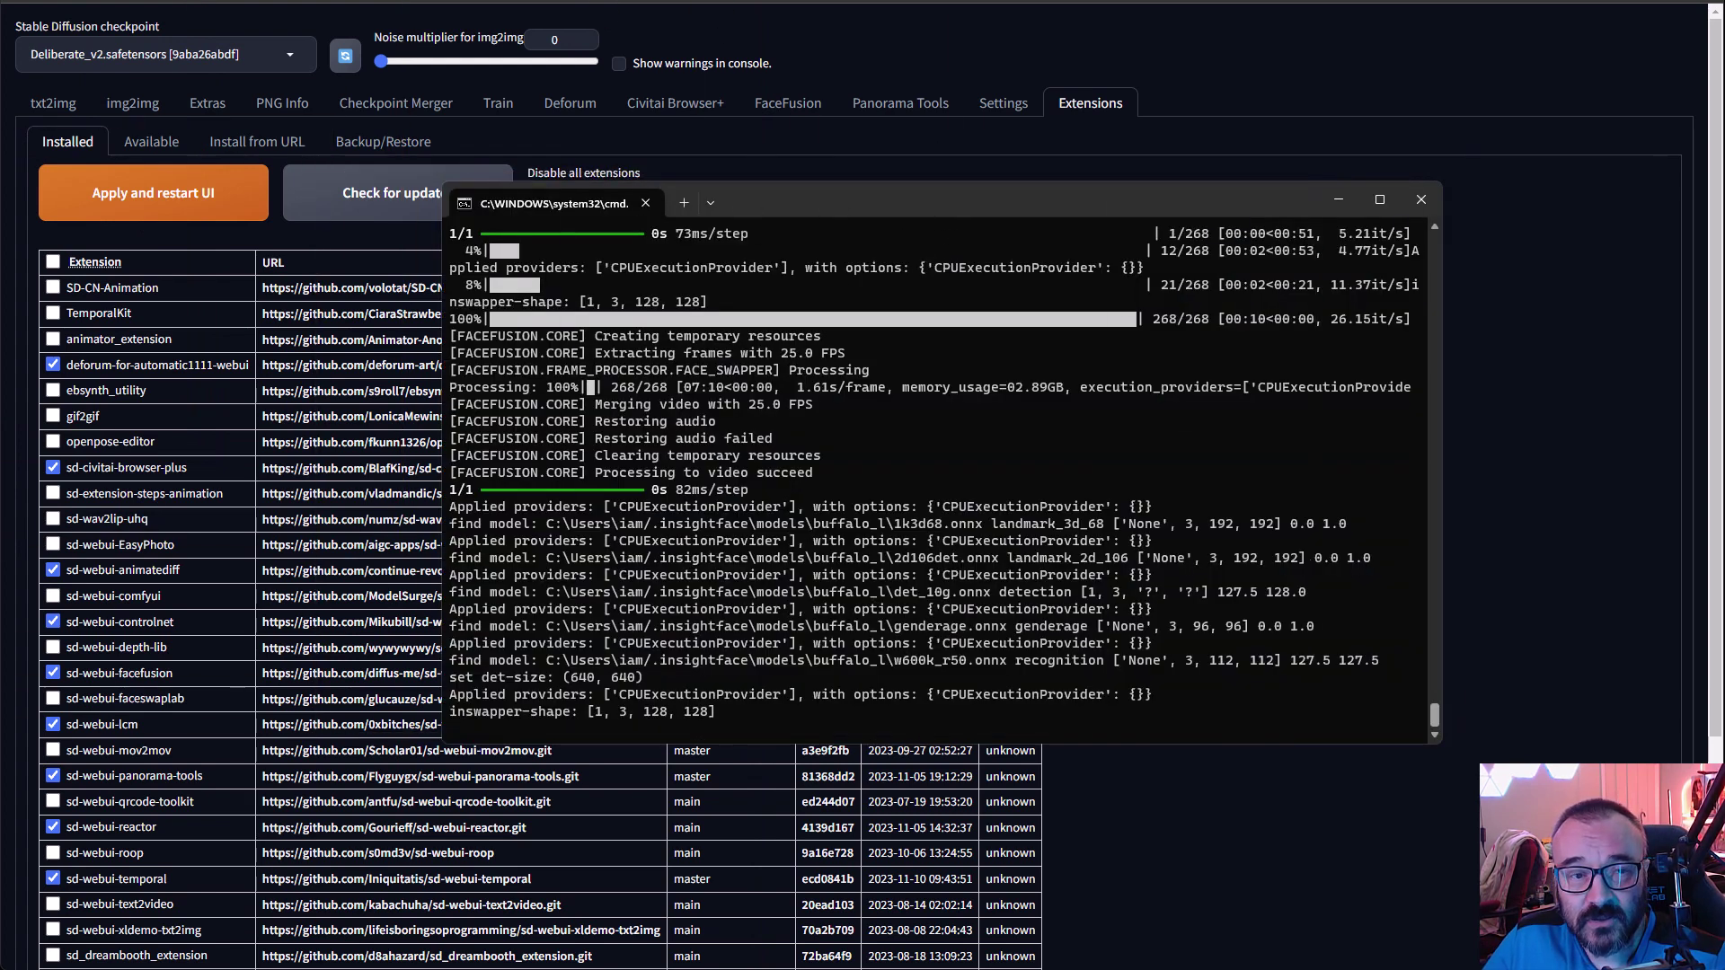
pyautogui.hotkey('alt', 'Tab')
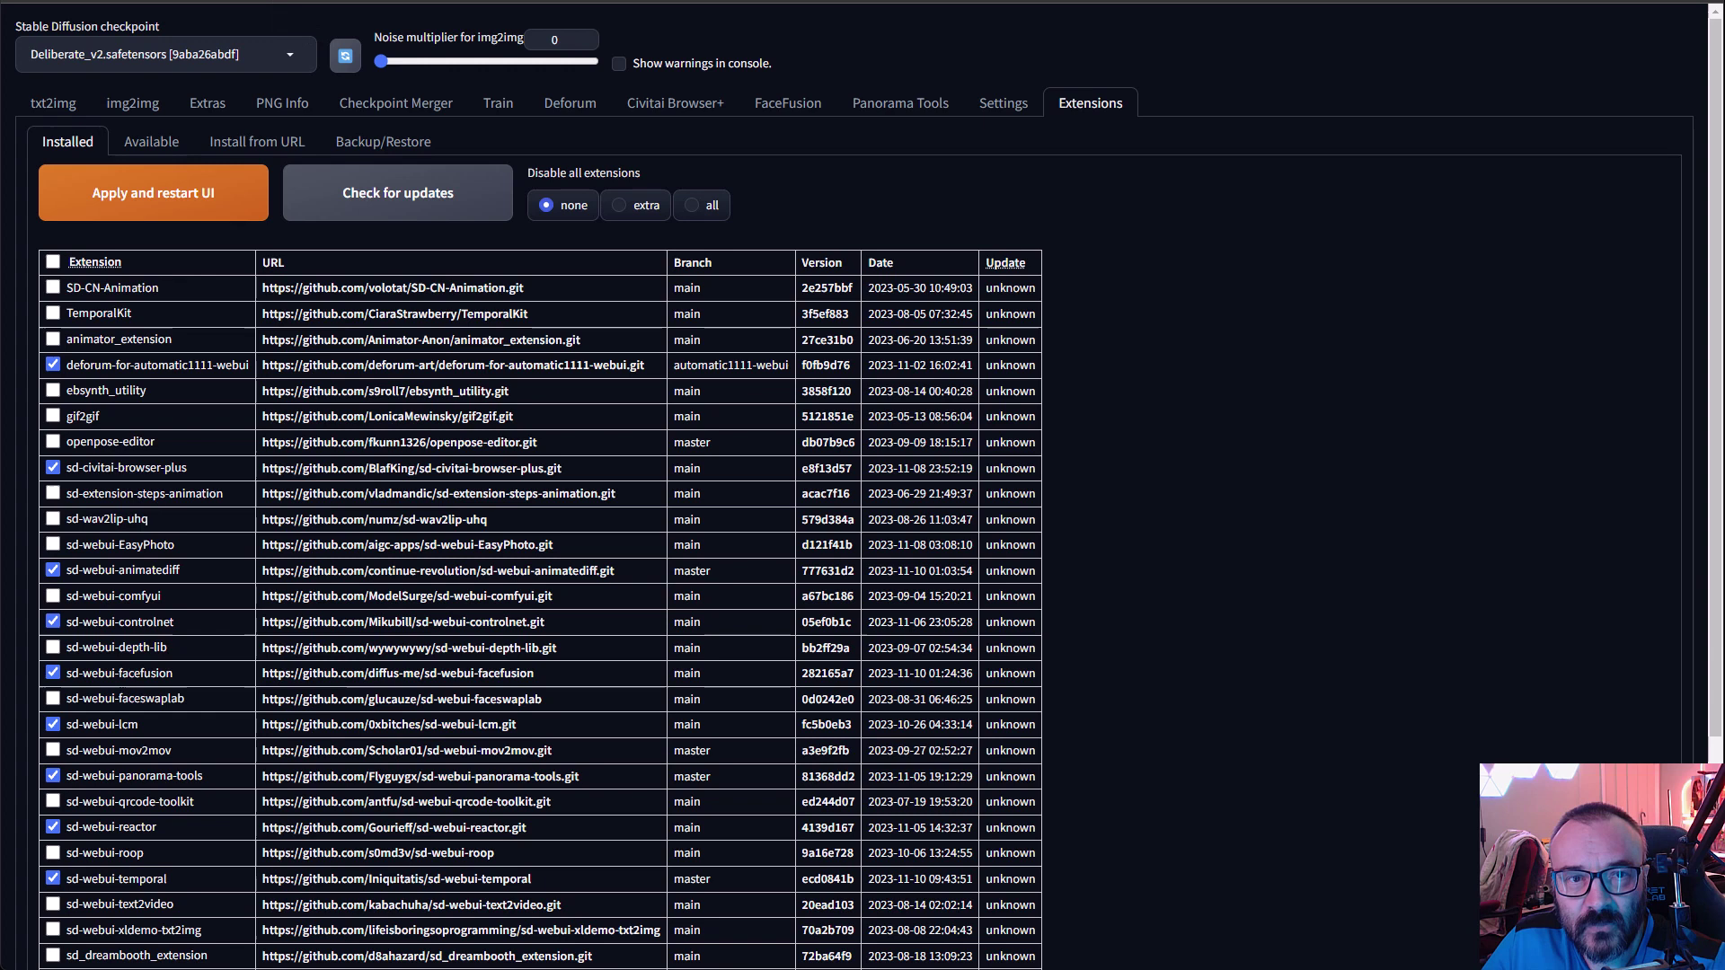
# In FaceFusion, keep the inswapper_128 swapper model and add CUDA as an execution provider.
pyautogui.click(785, 104)
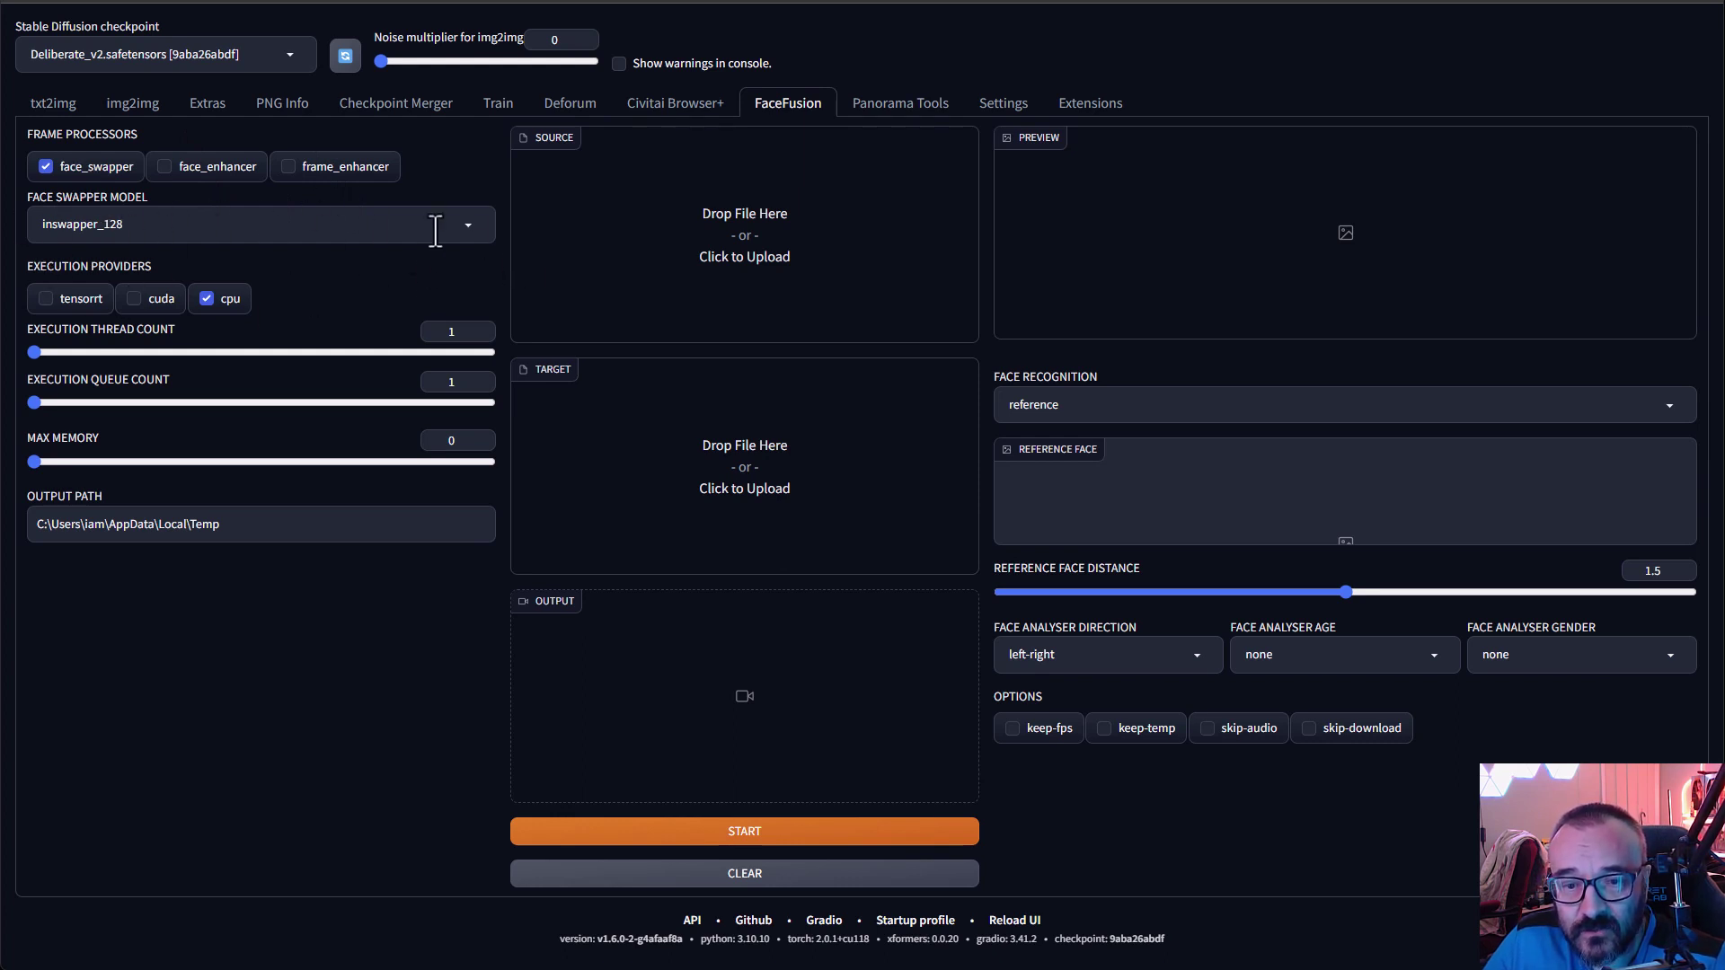
pyautogui.click(476, 229)
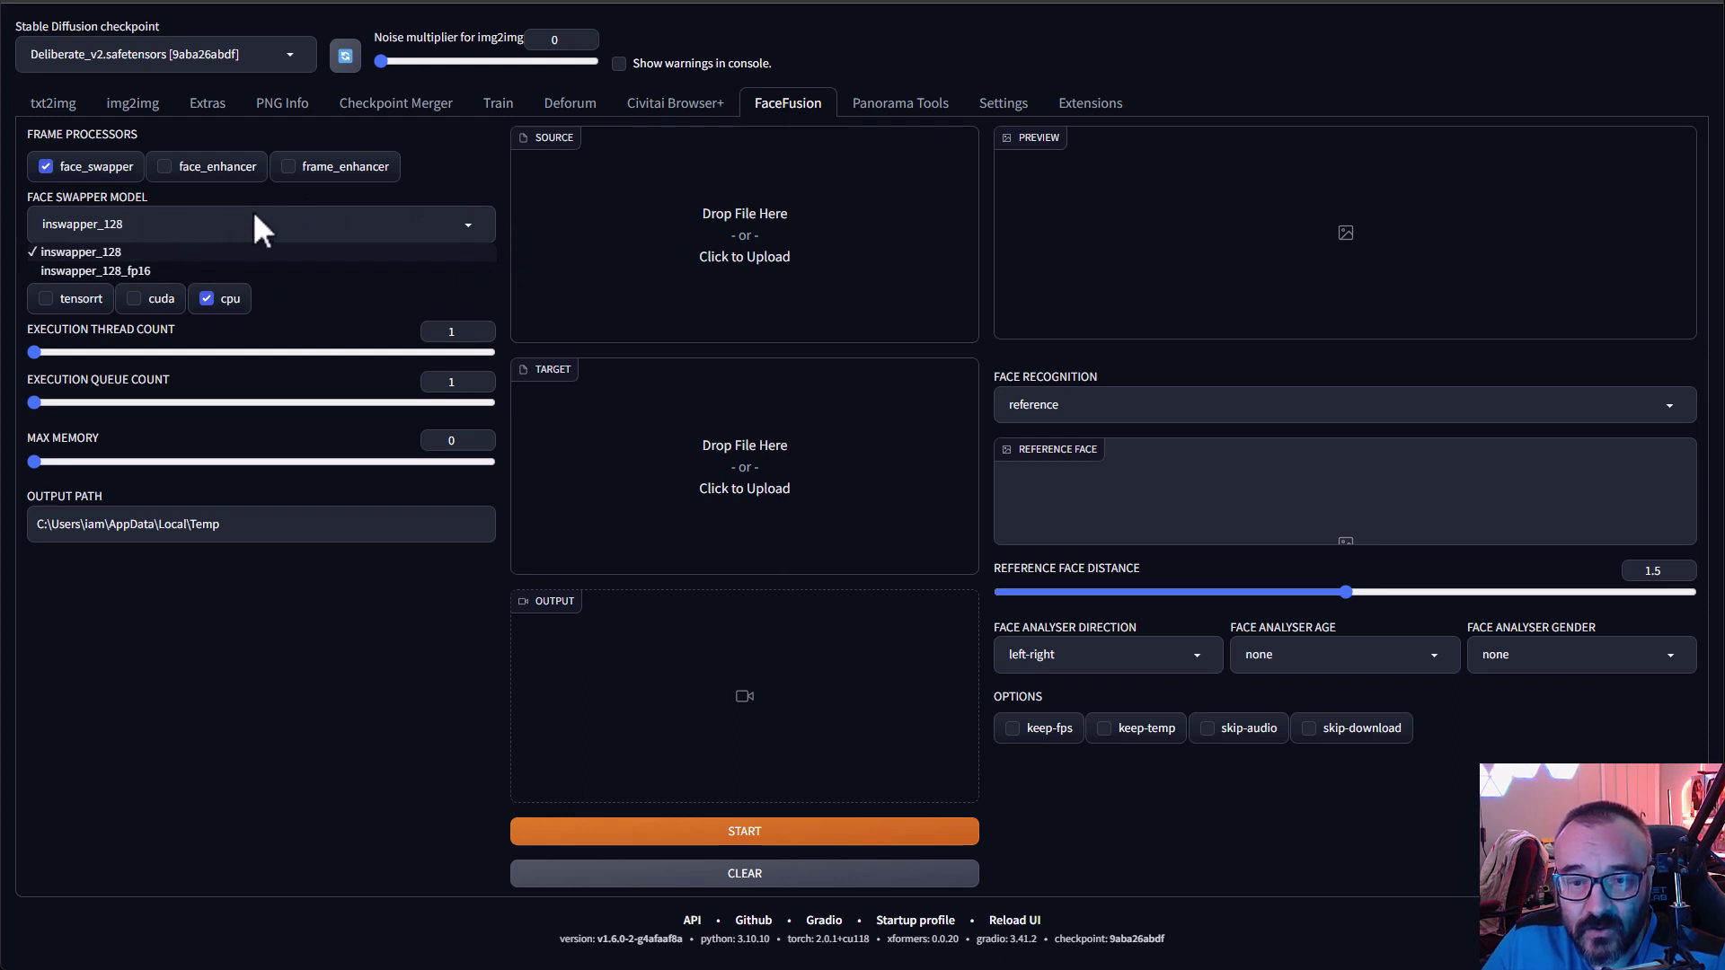
pyautogui.click(319, 657)
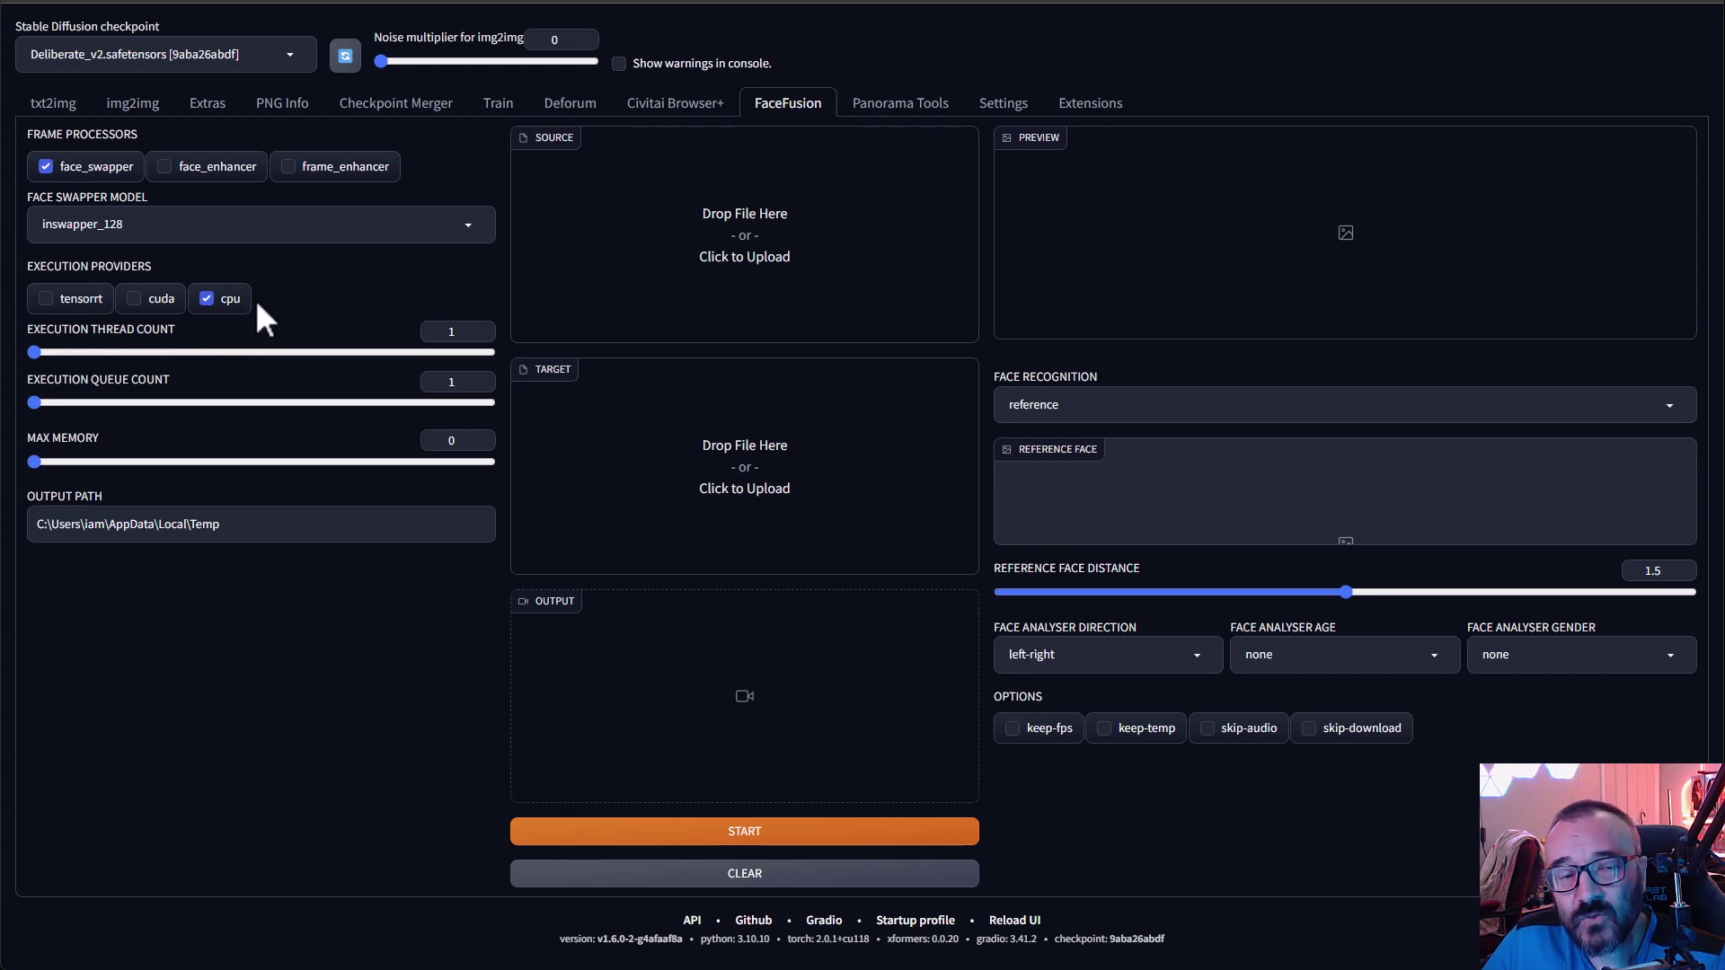
pyautogui.click(135, 298)
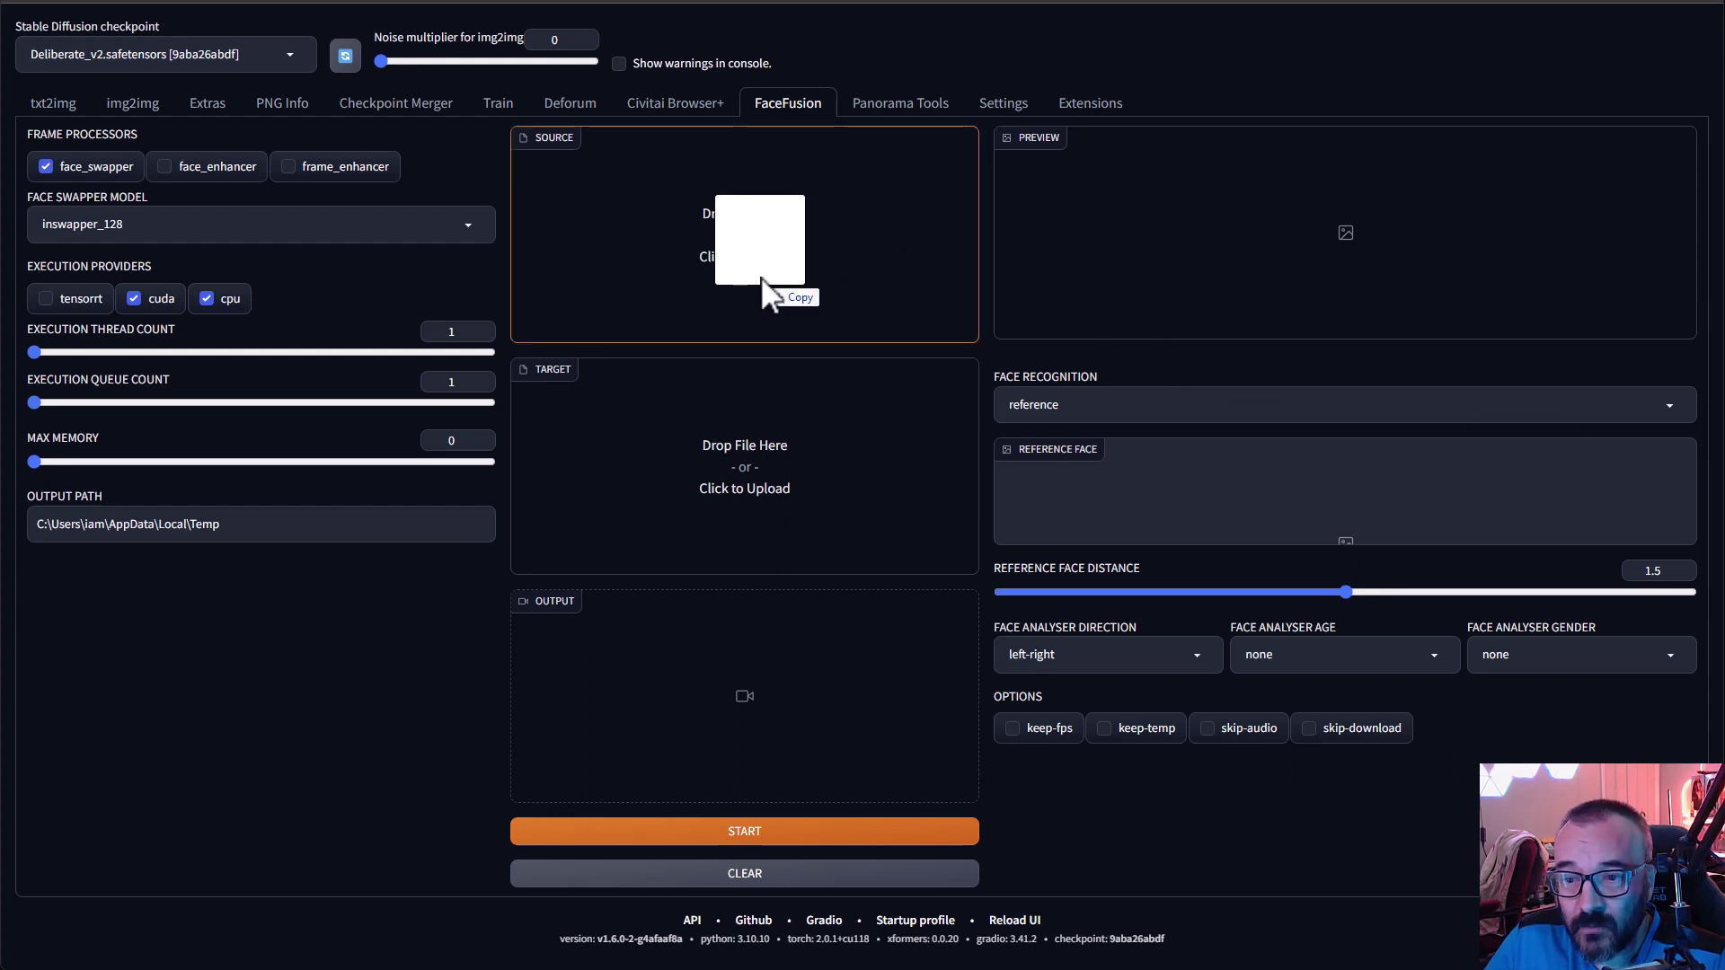
# Drop IMG_3289.jpg into the SOURCE zone as the source face.
pyautogui.moveTo(761, 276); pyautogui.dragTo(744, 236)
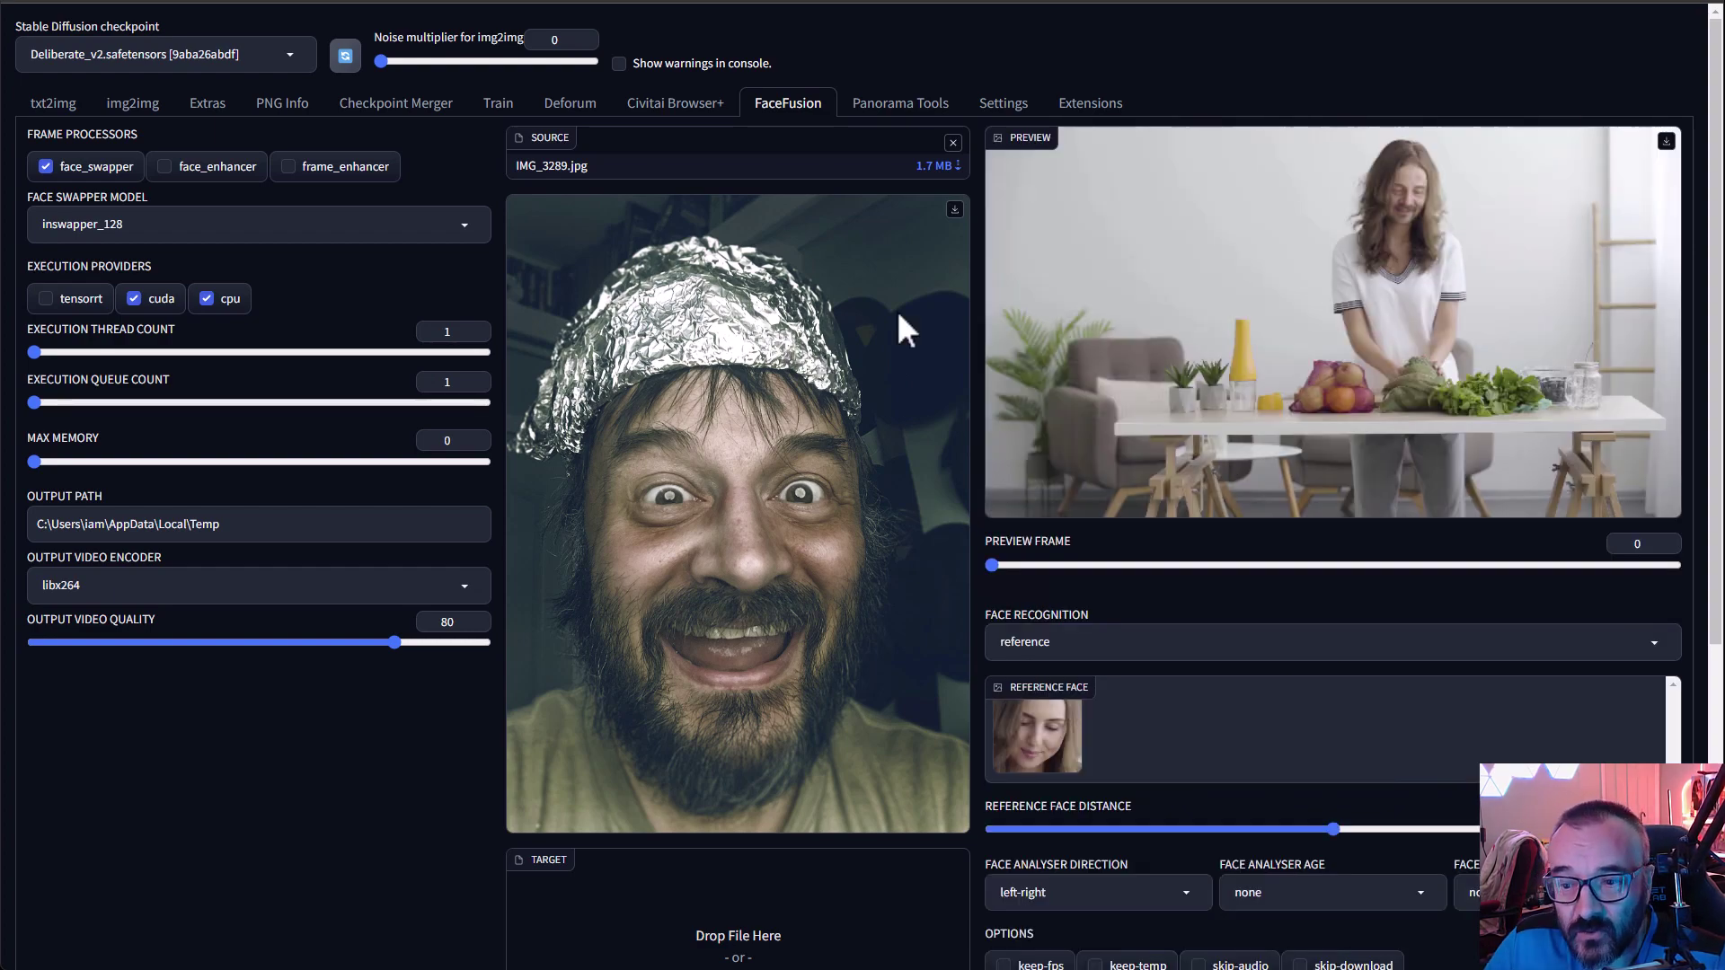
pyautogui.scroll(-5, 896, 310)
pyautogui.scroll(-3, 1088, 356)
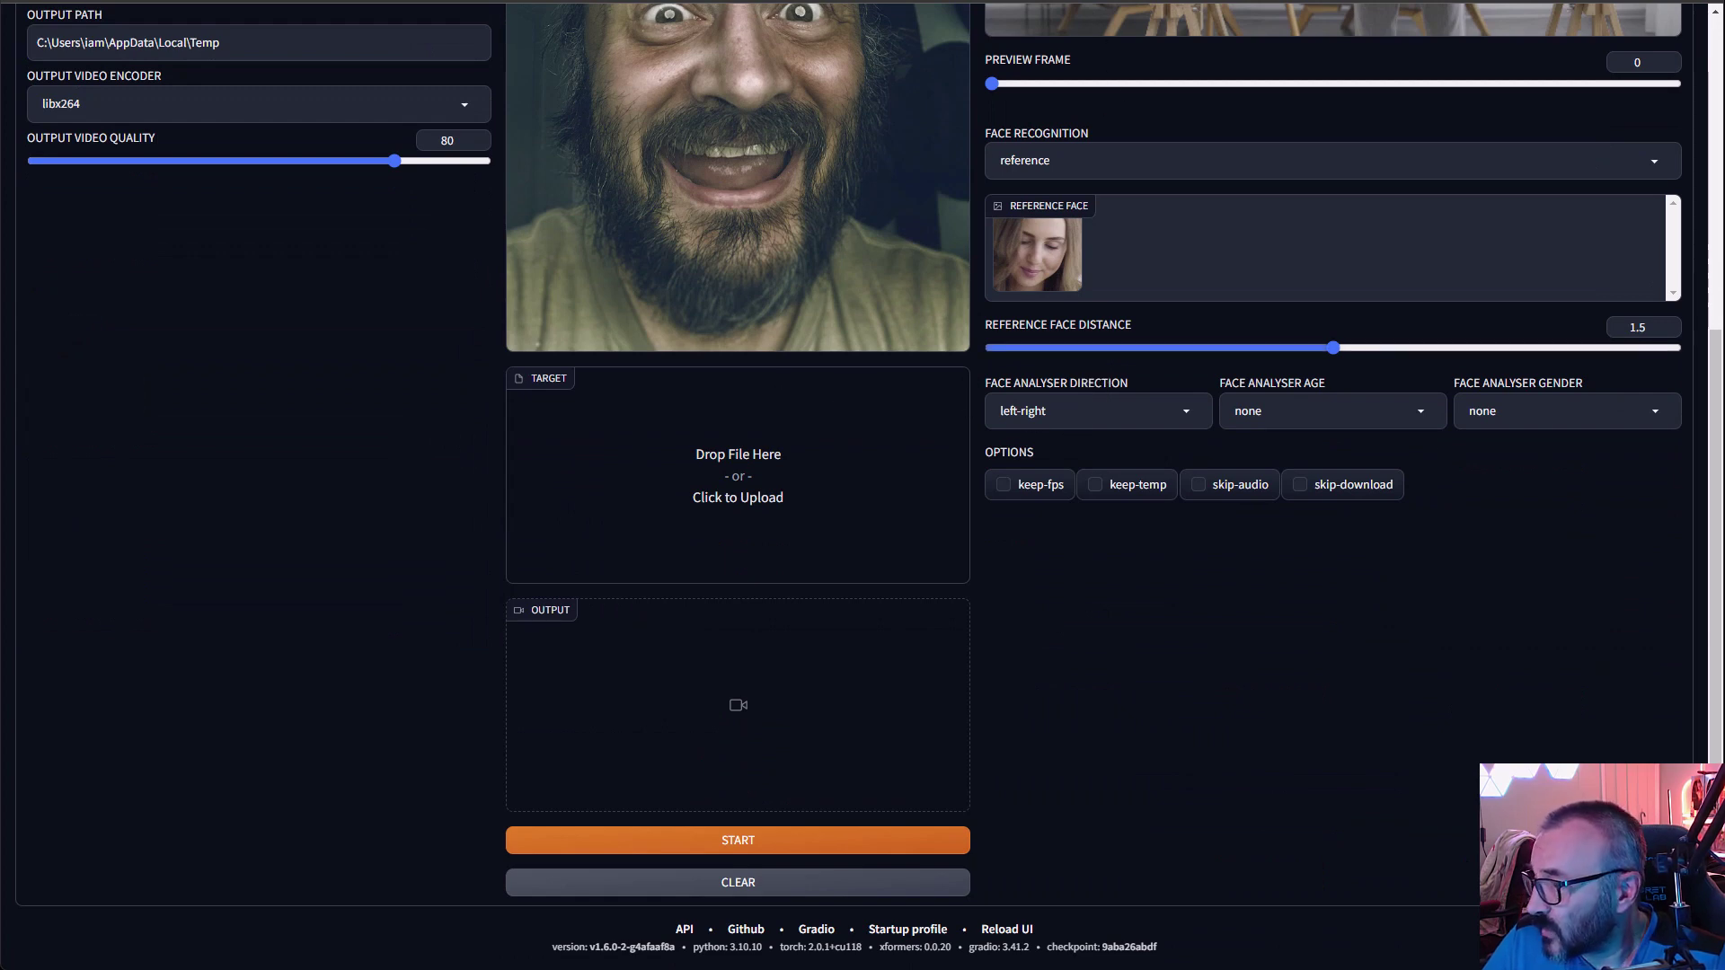
# Drop video.mov into the TARGET zone as the target video.
pyautogui.moveTo(688, 518); pyautogui.dragTo(689, 485)
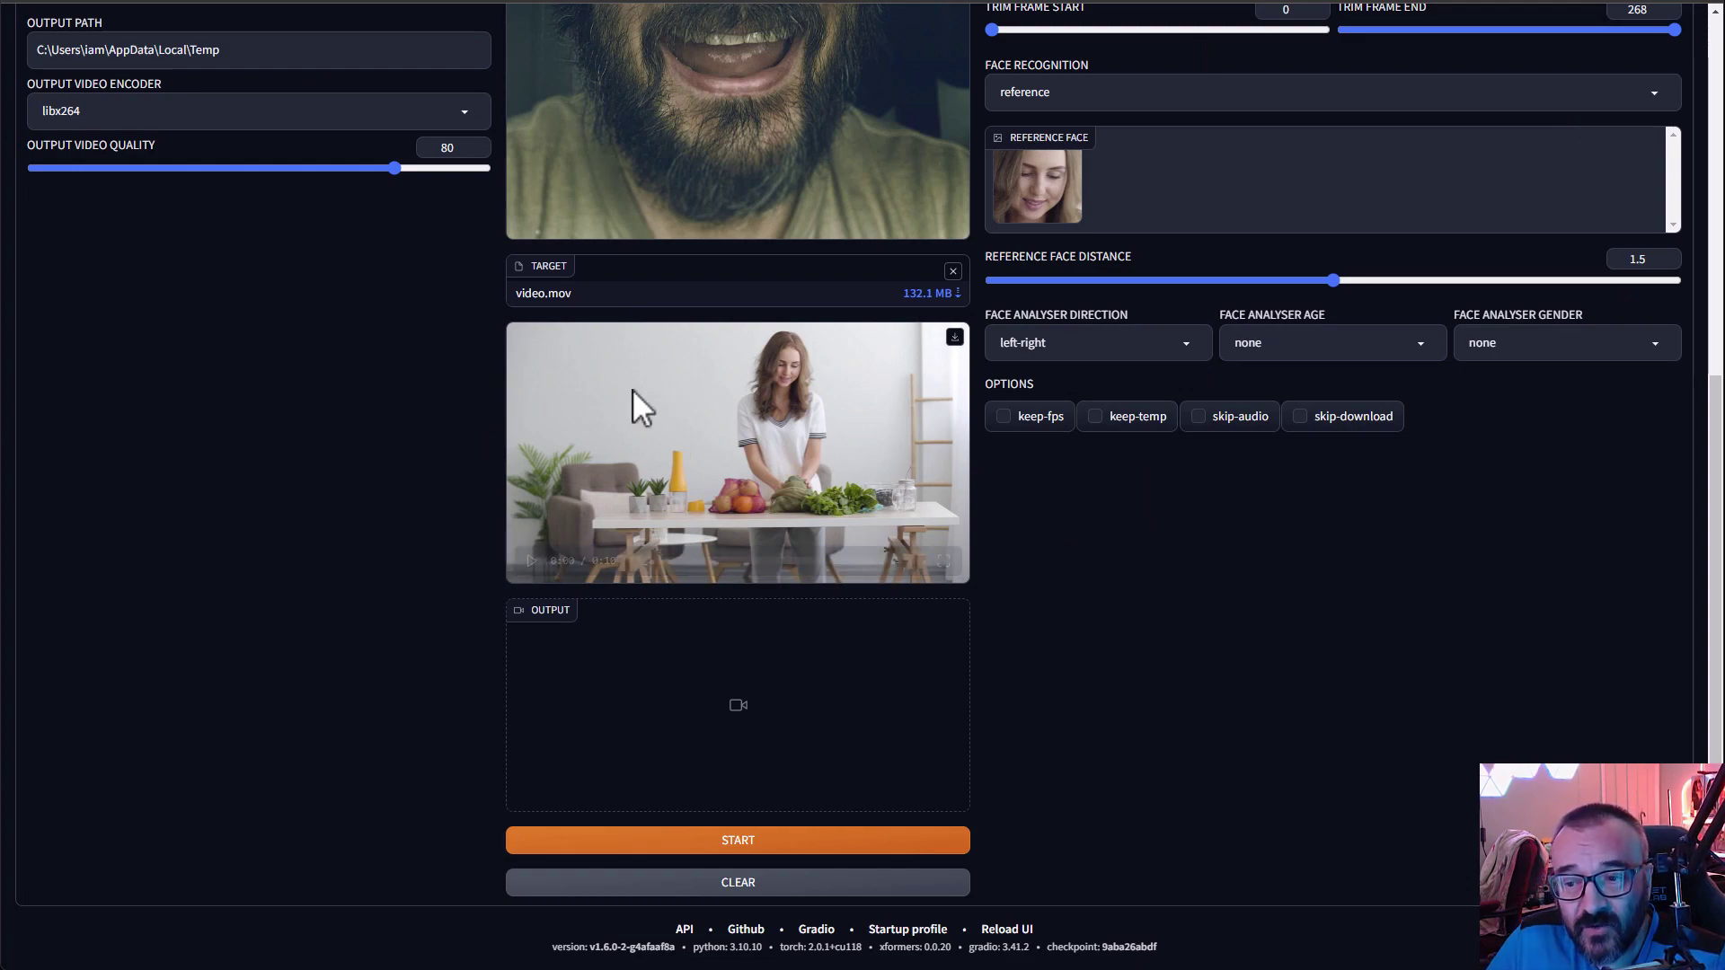
pyautogui.scroll(5, 1197, 553)
pyautogui.scroll(5, 1198, 555)
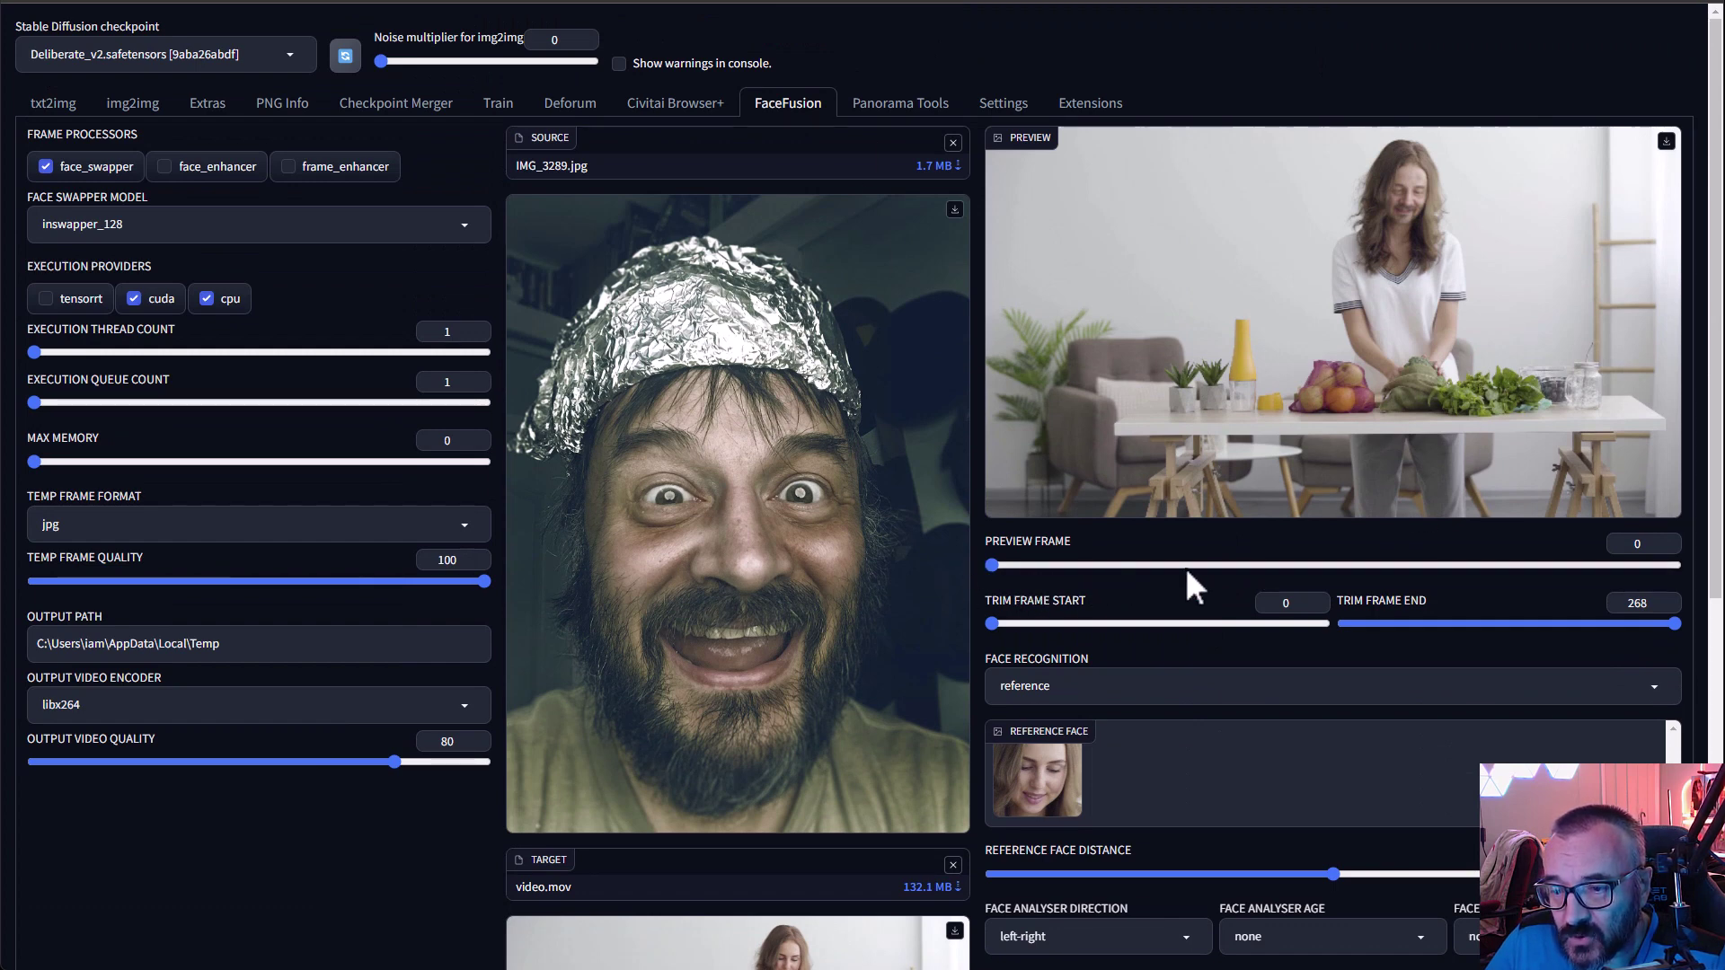
# Move the Preview Frame slider to frame 91 to preview the swapped face.
pyautogui.click(1224, 560)
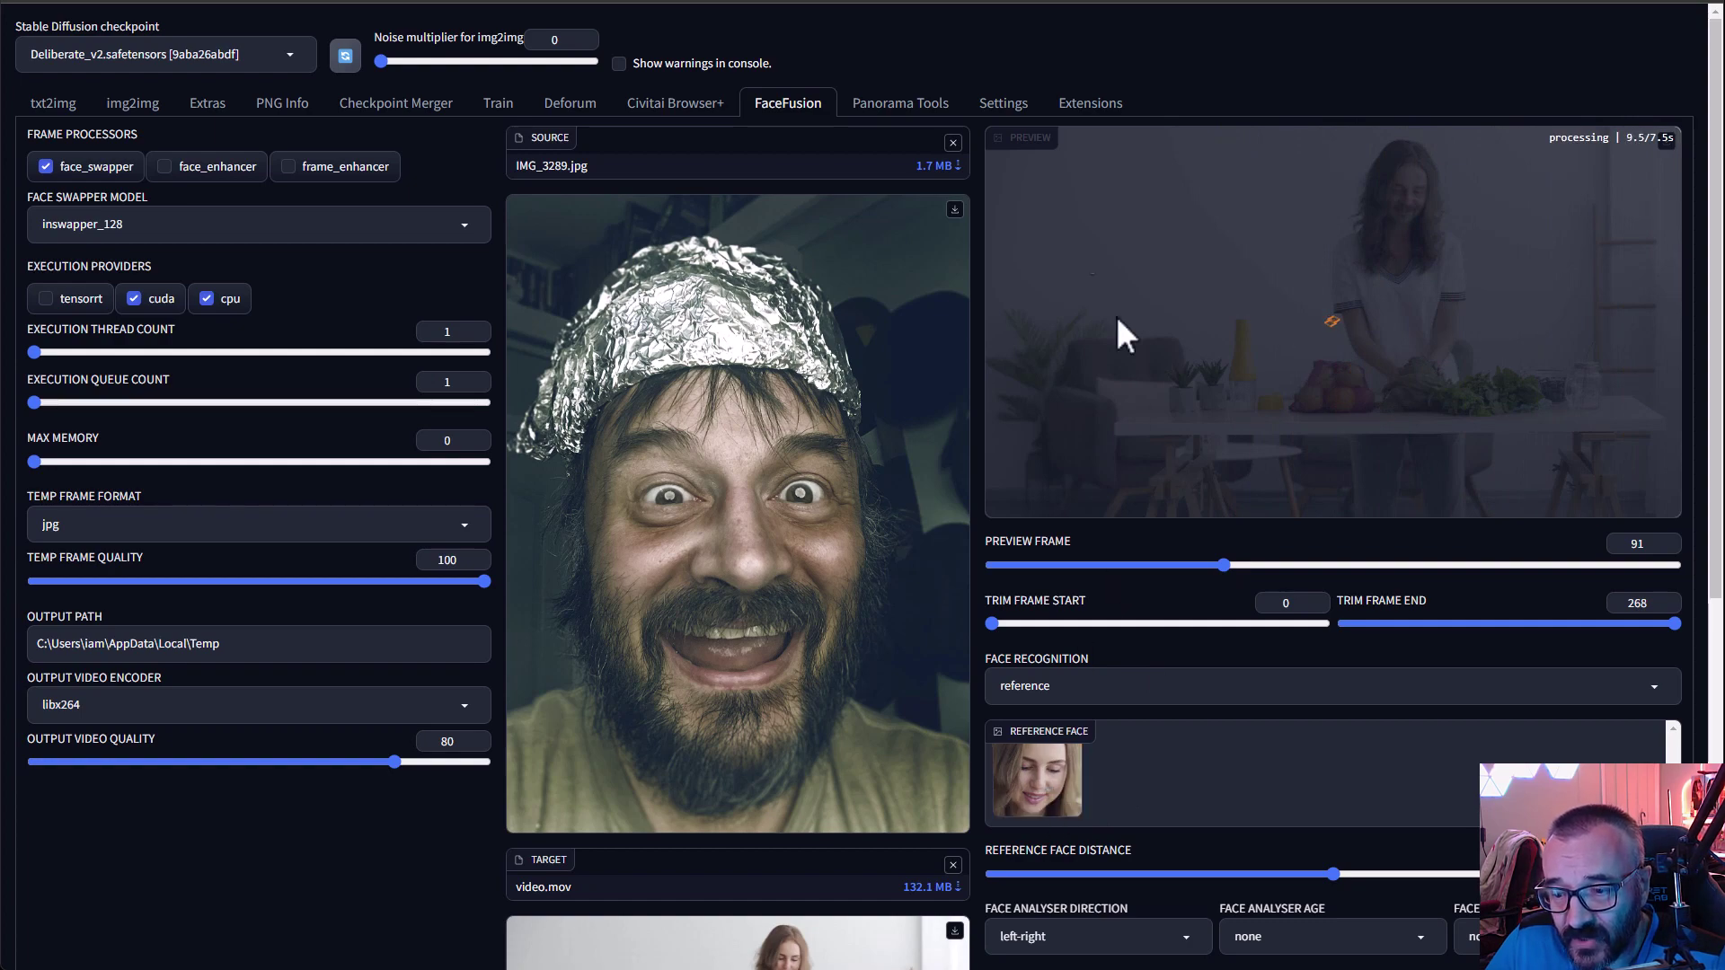
pyautogui.scroll(-3, 1074, 556)
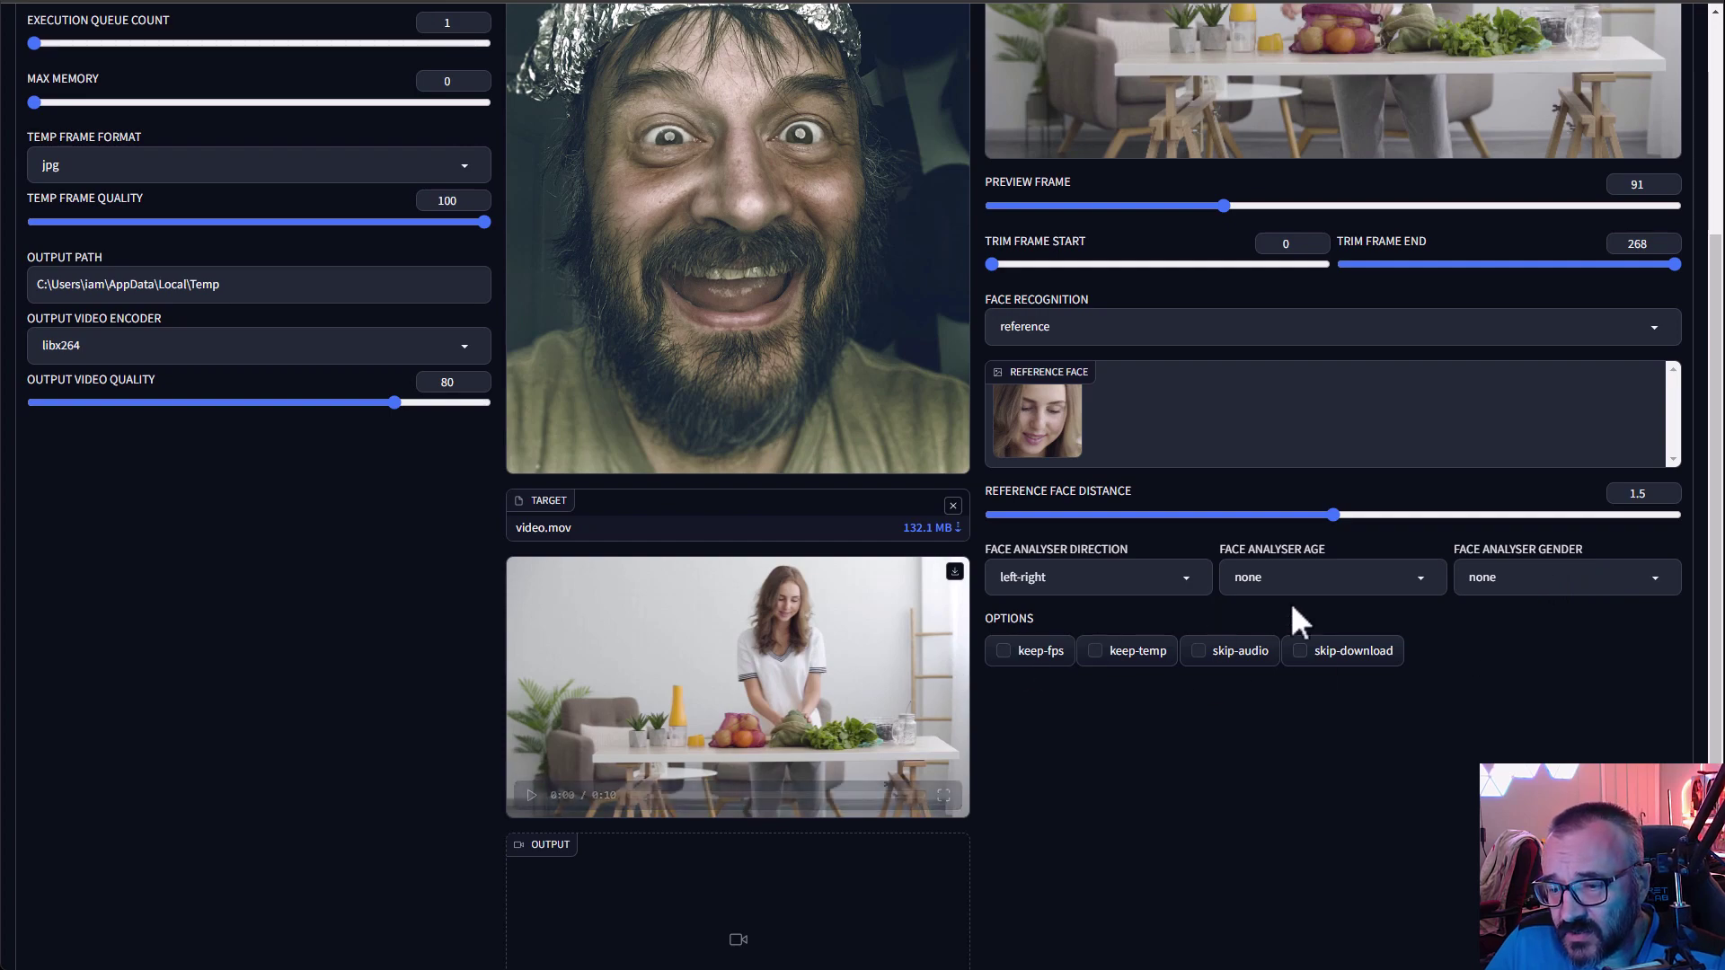
pyautogui.scroll(-1, 1241, 705)
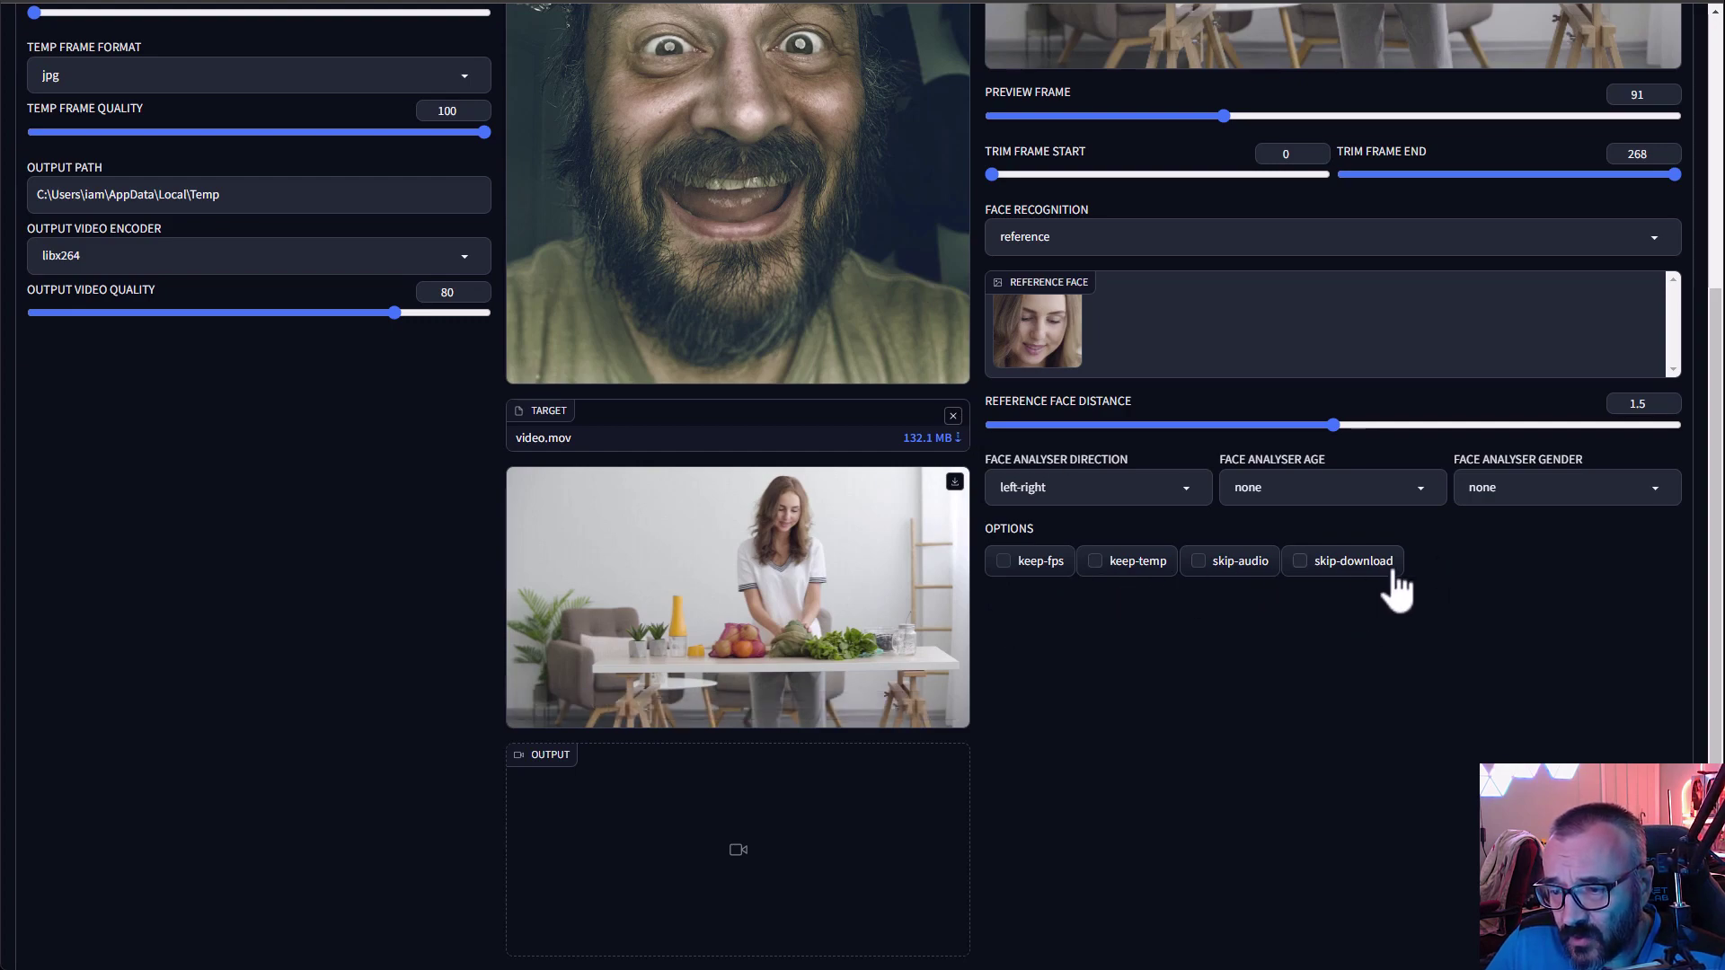
pyautogui.scroll(-3, 1114, 585)
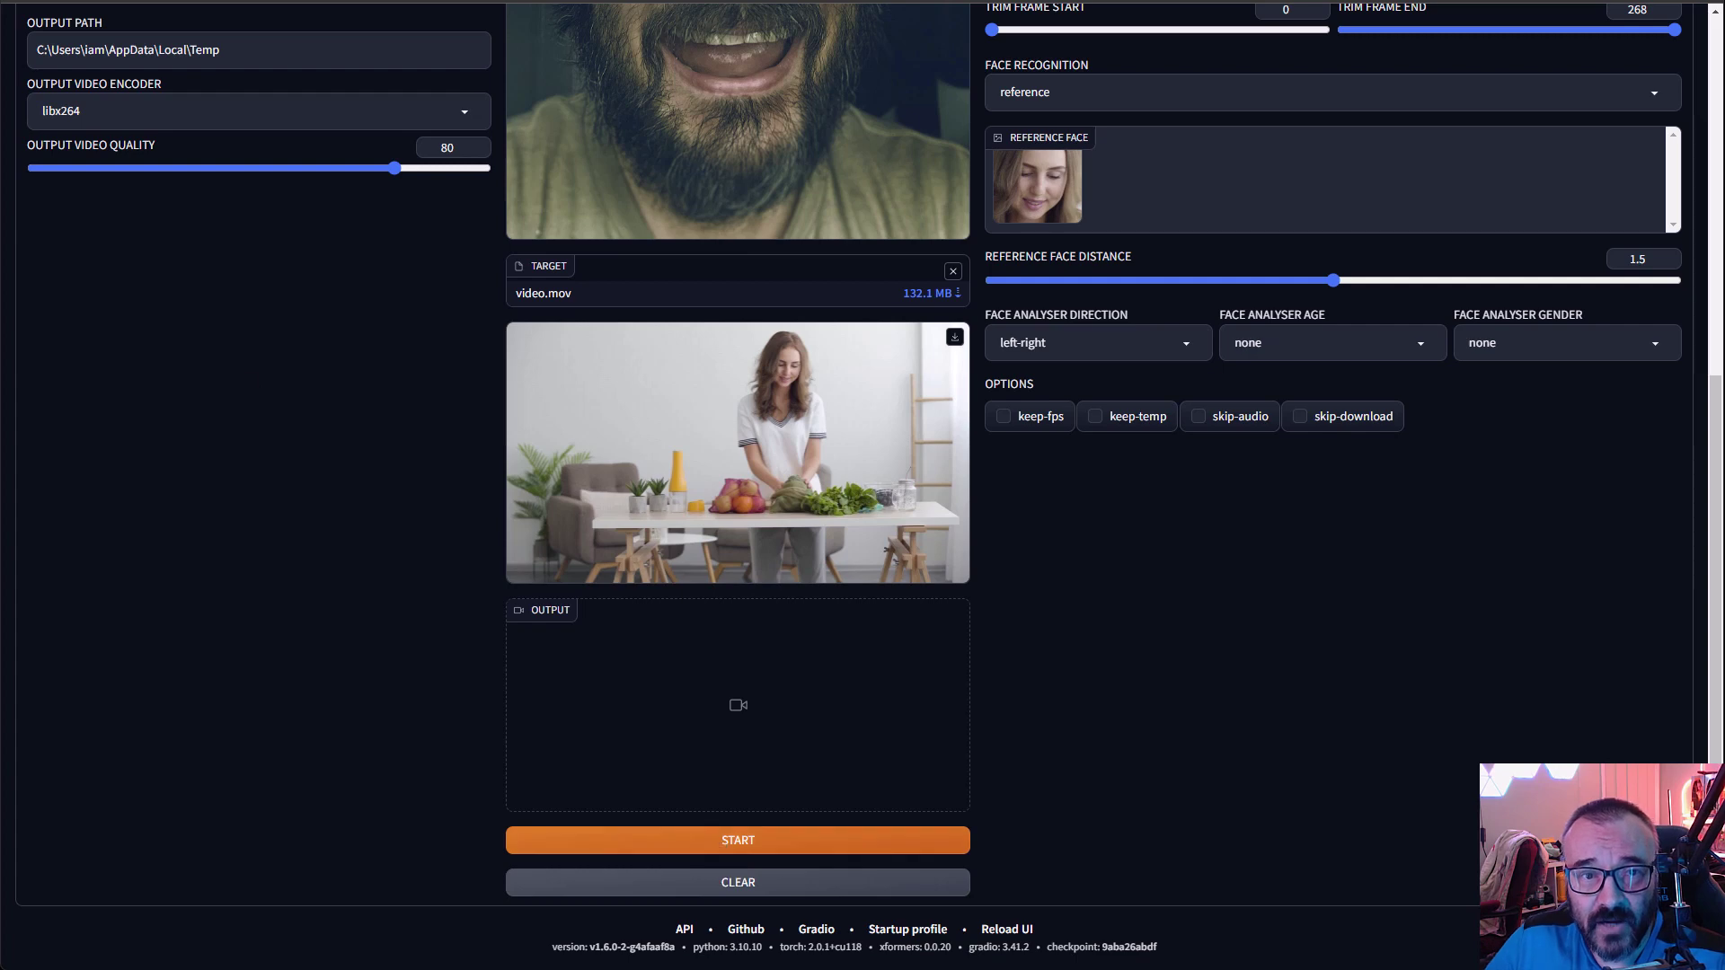
pyautogui.scroll(5, 738, 539)
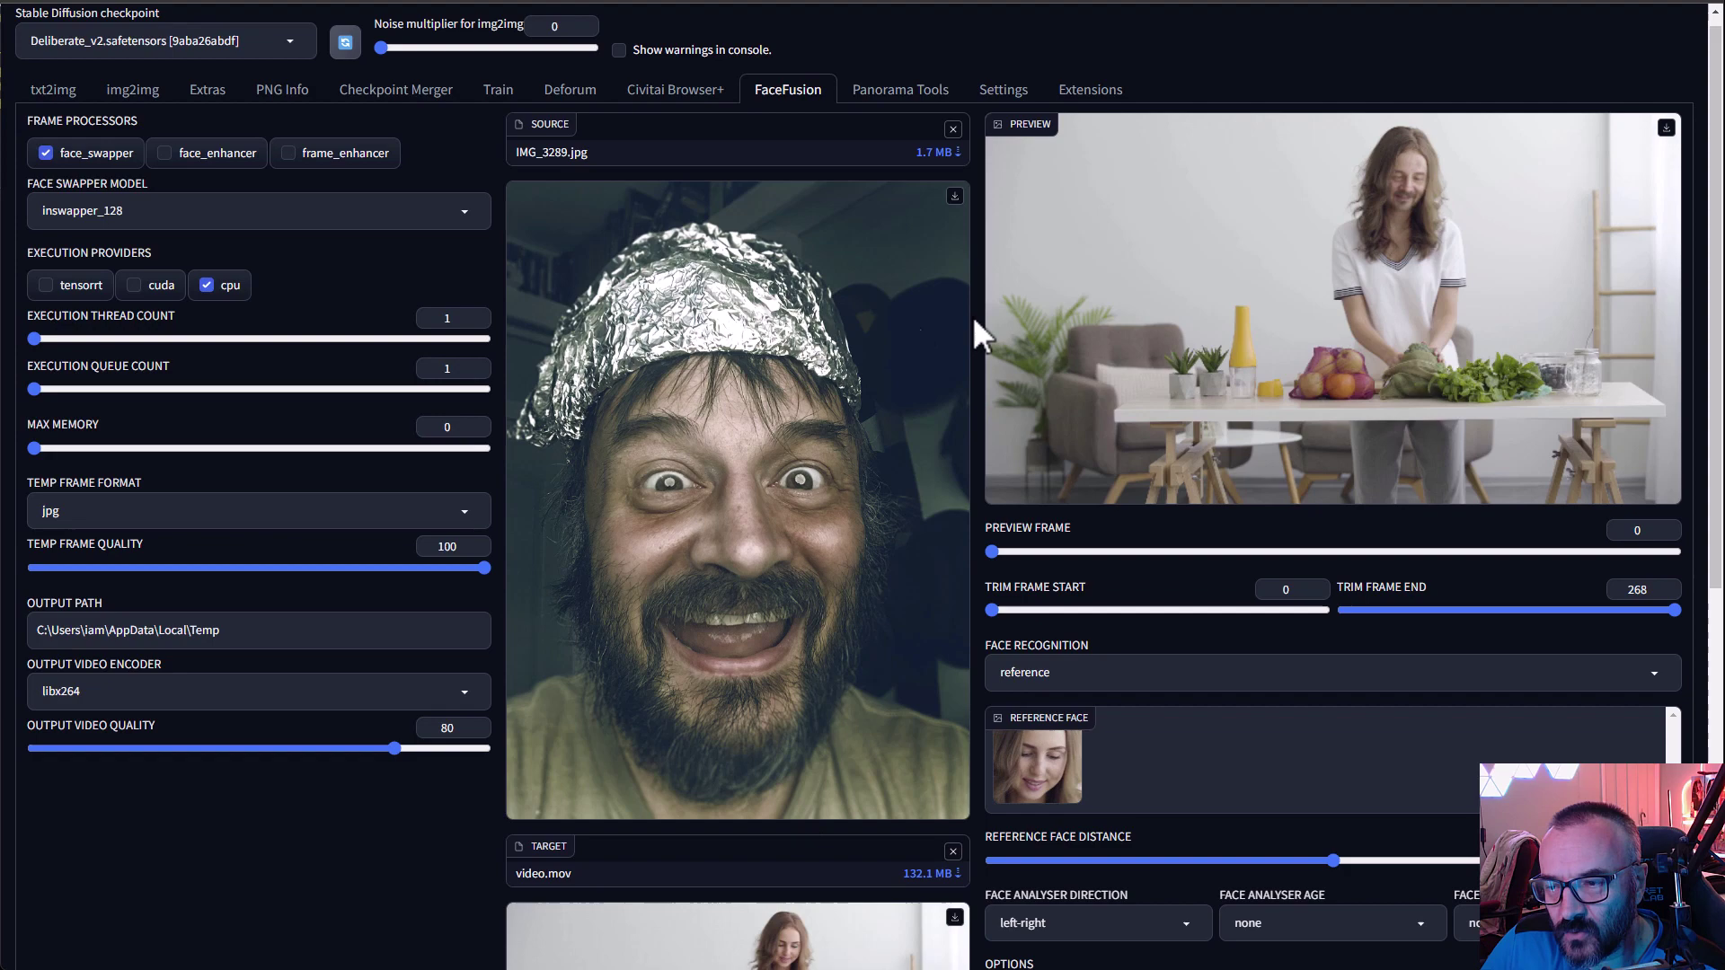
pyautogui.scroll(-3, 871, 471)
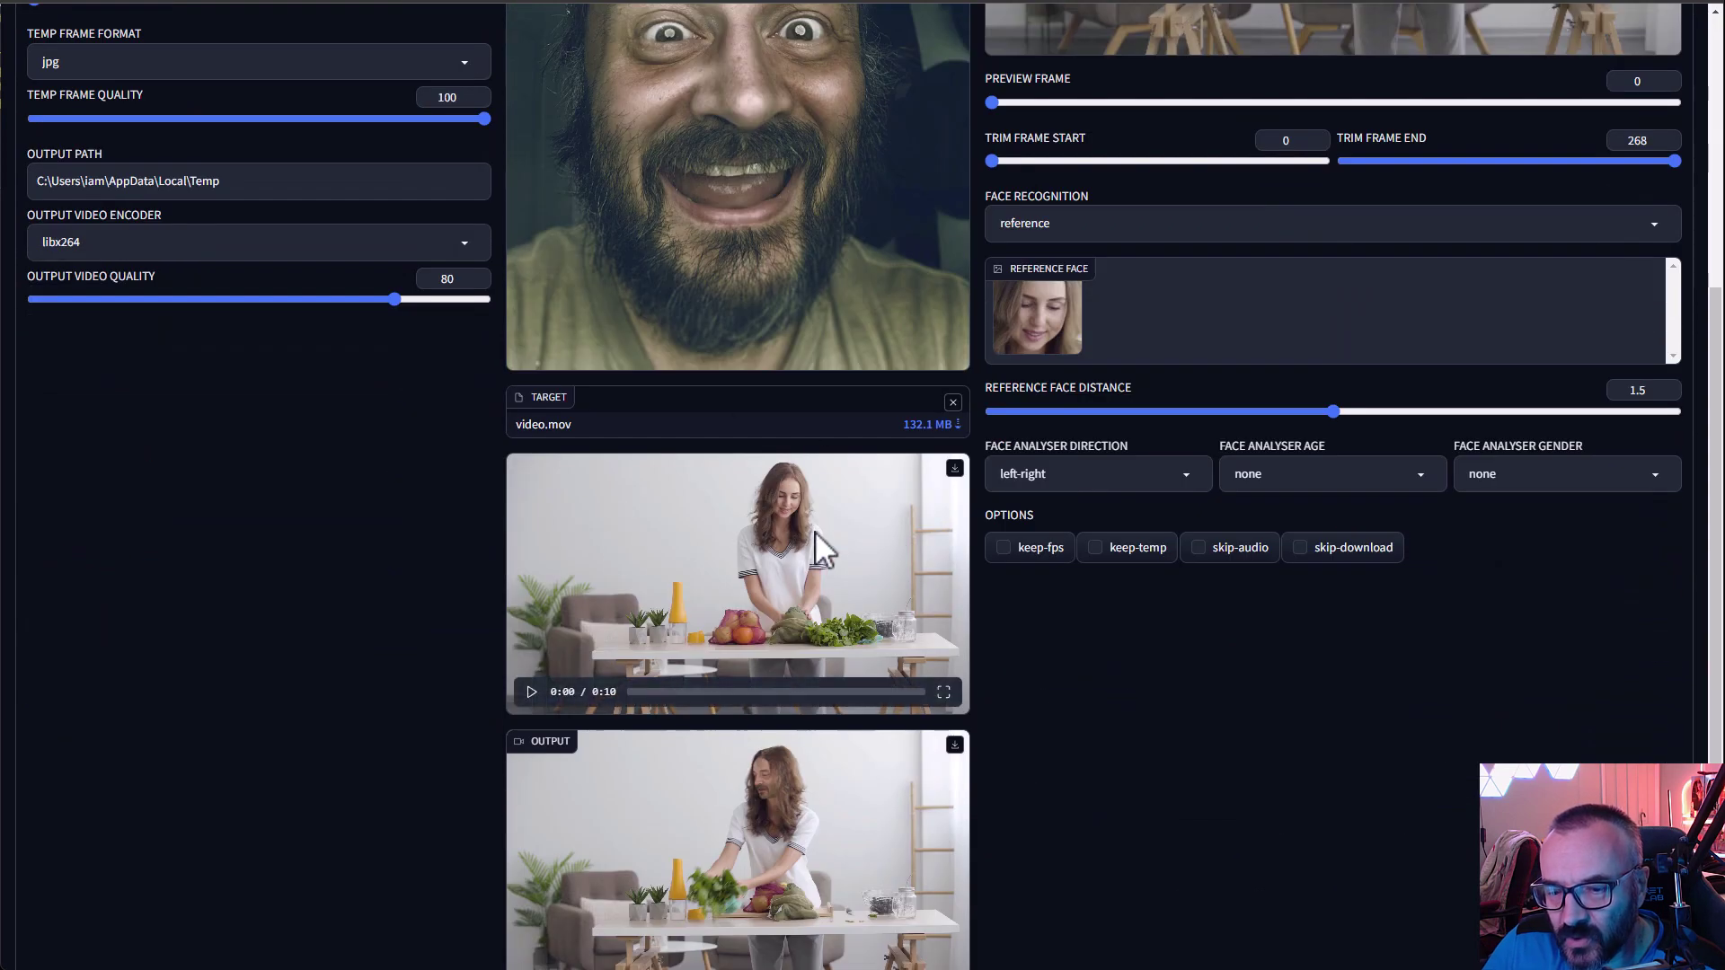
# Play the original target video, pause it near the end, then play the face-swapped output video.
pyautogui.click(532, 691)
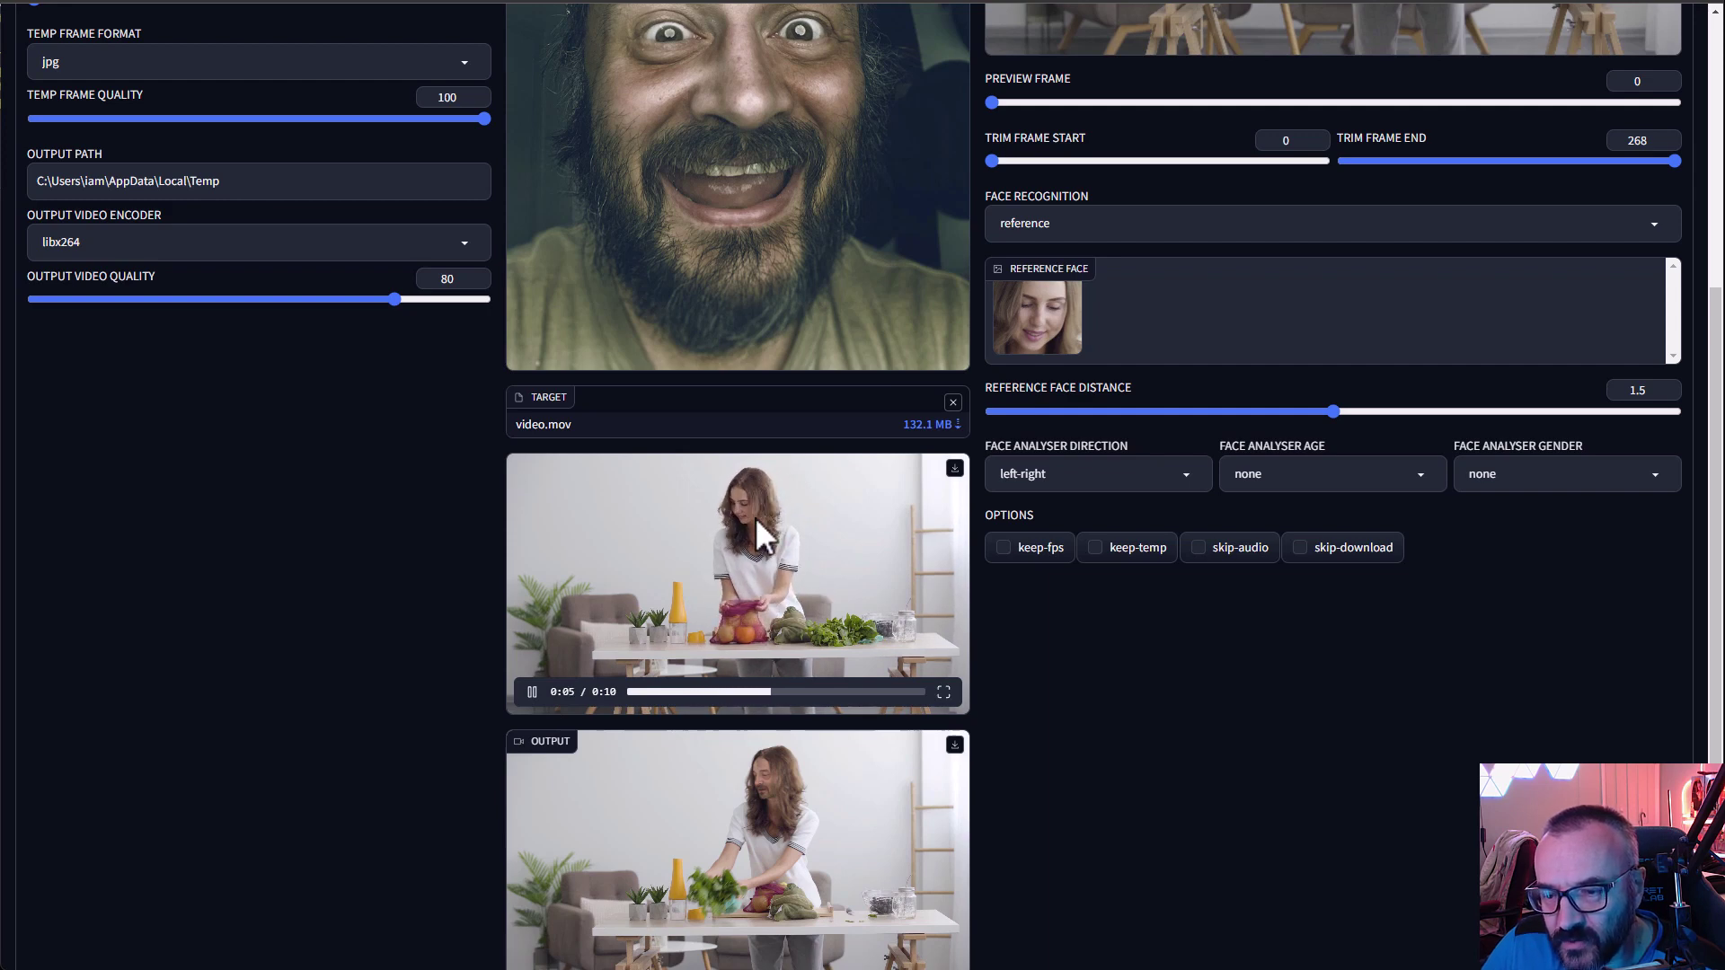
pyautogui.click(531, 691)
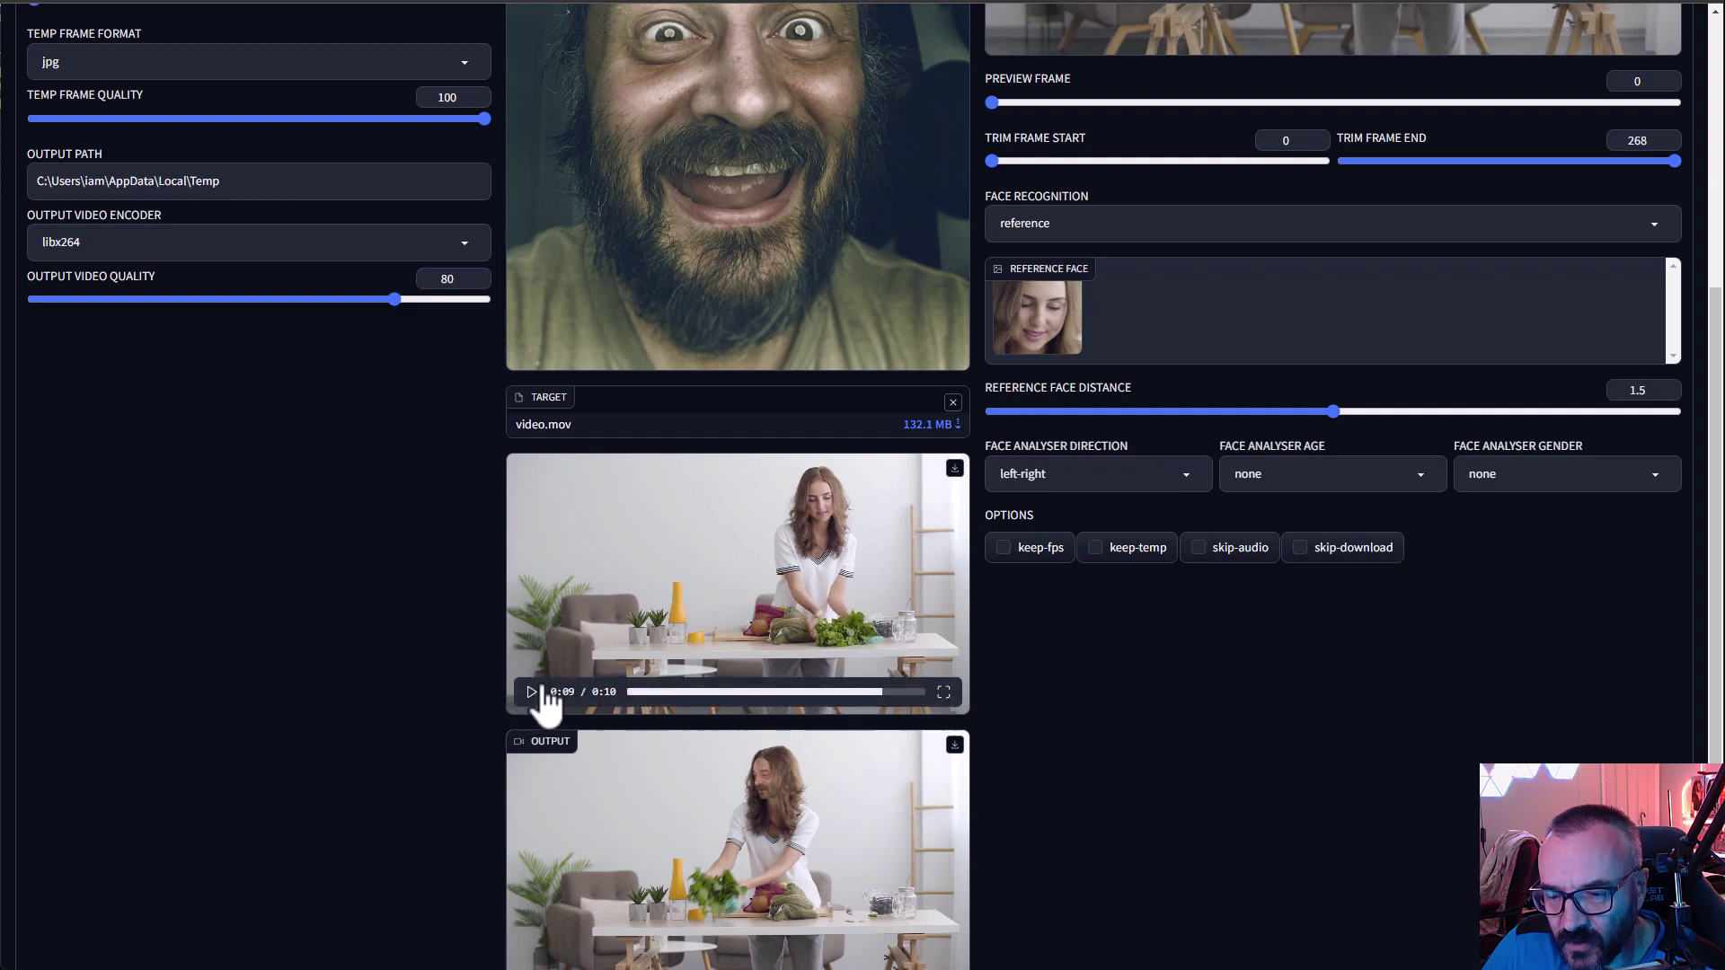
pyautogui.scroll(-2, 863, 621)
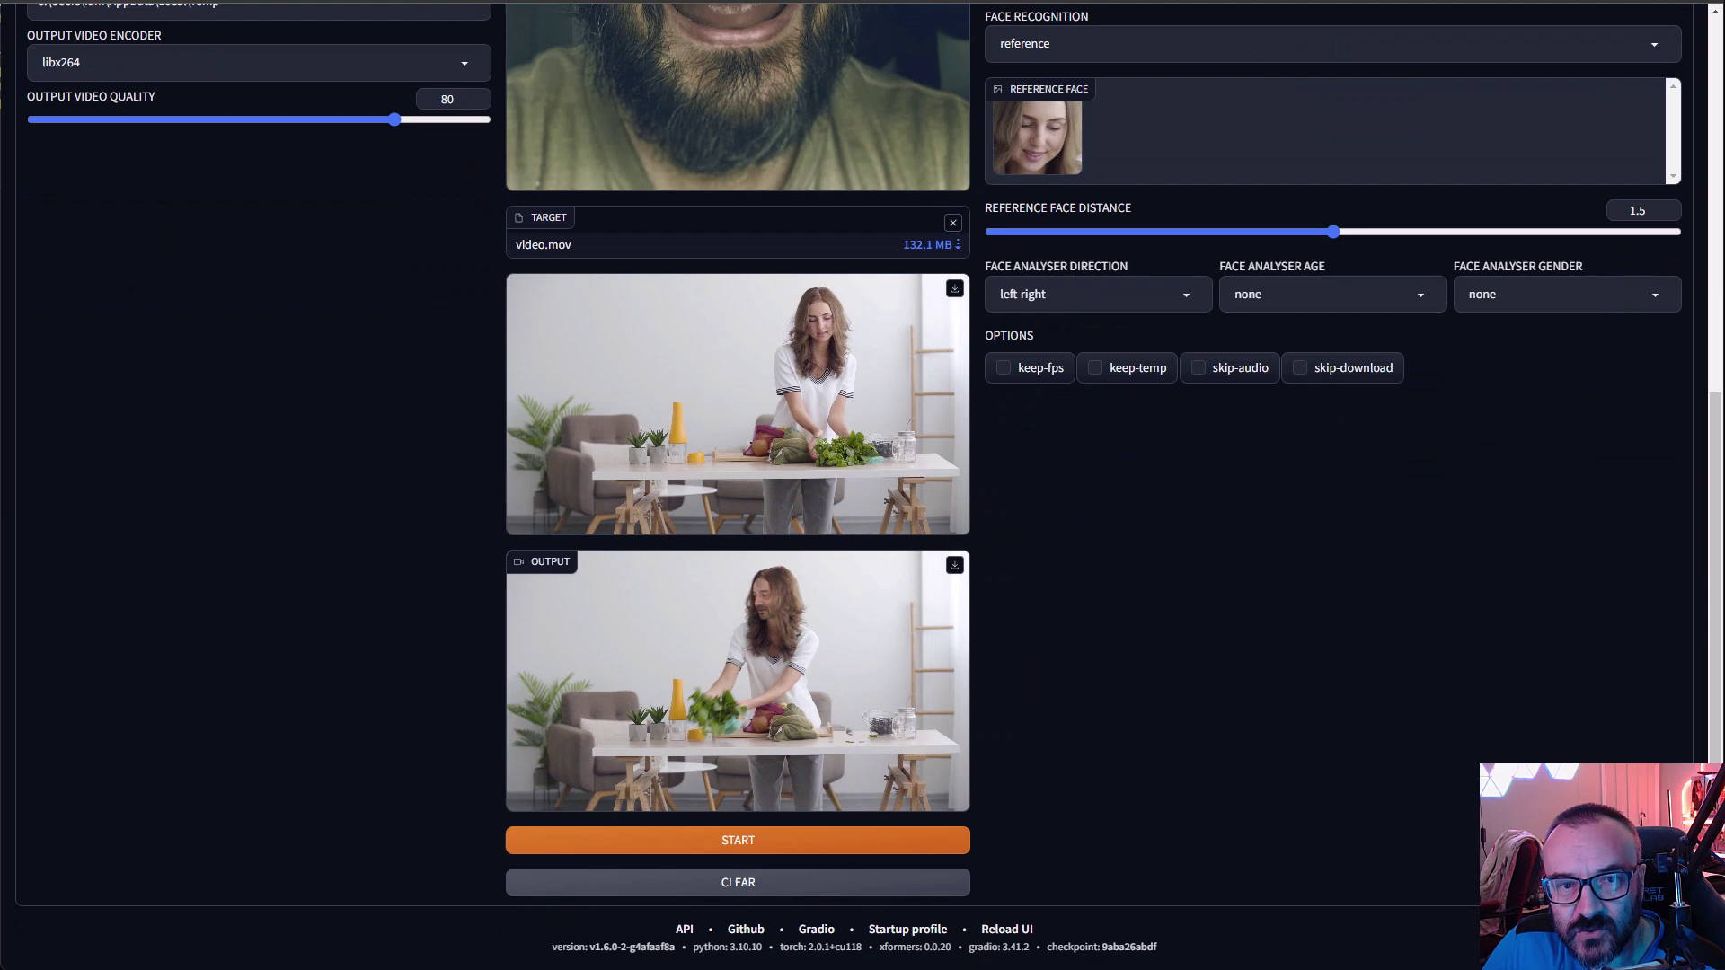
pyautogui.moveTo(738, 849)
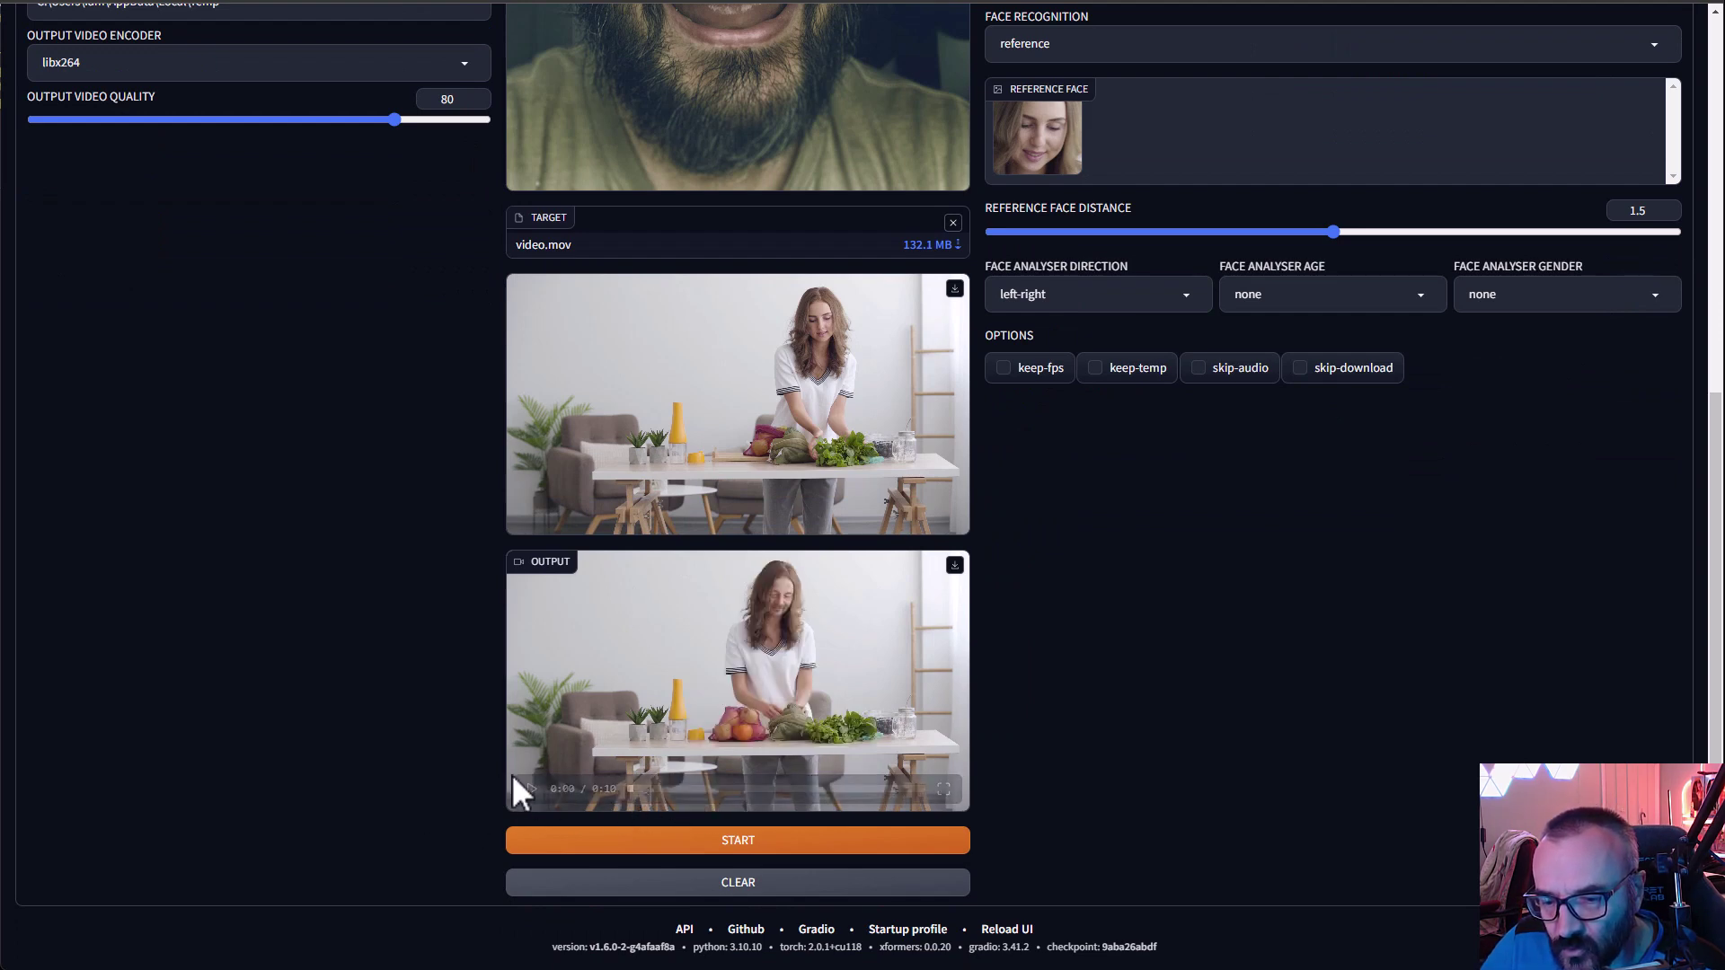
pyautogui.click(531, 788)
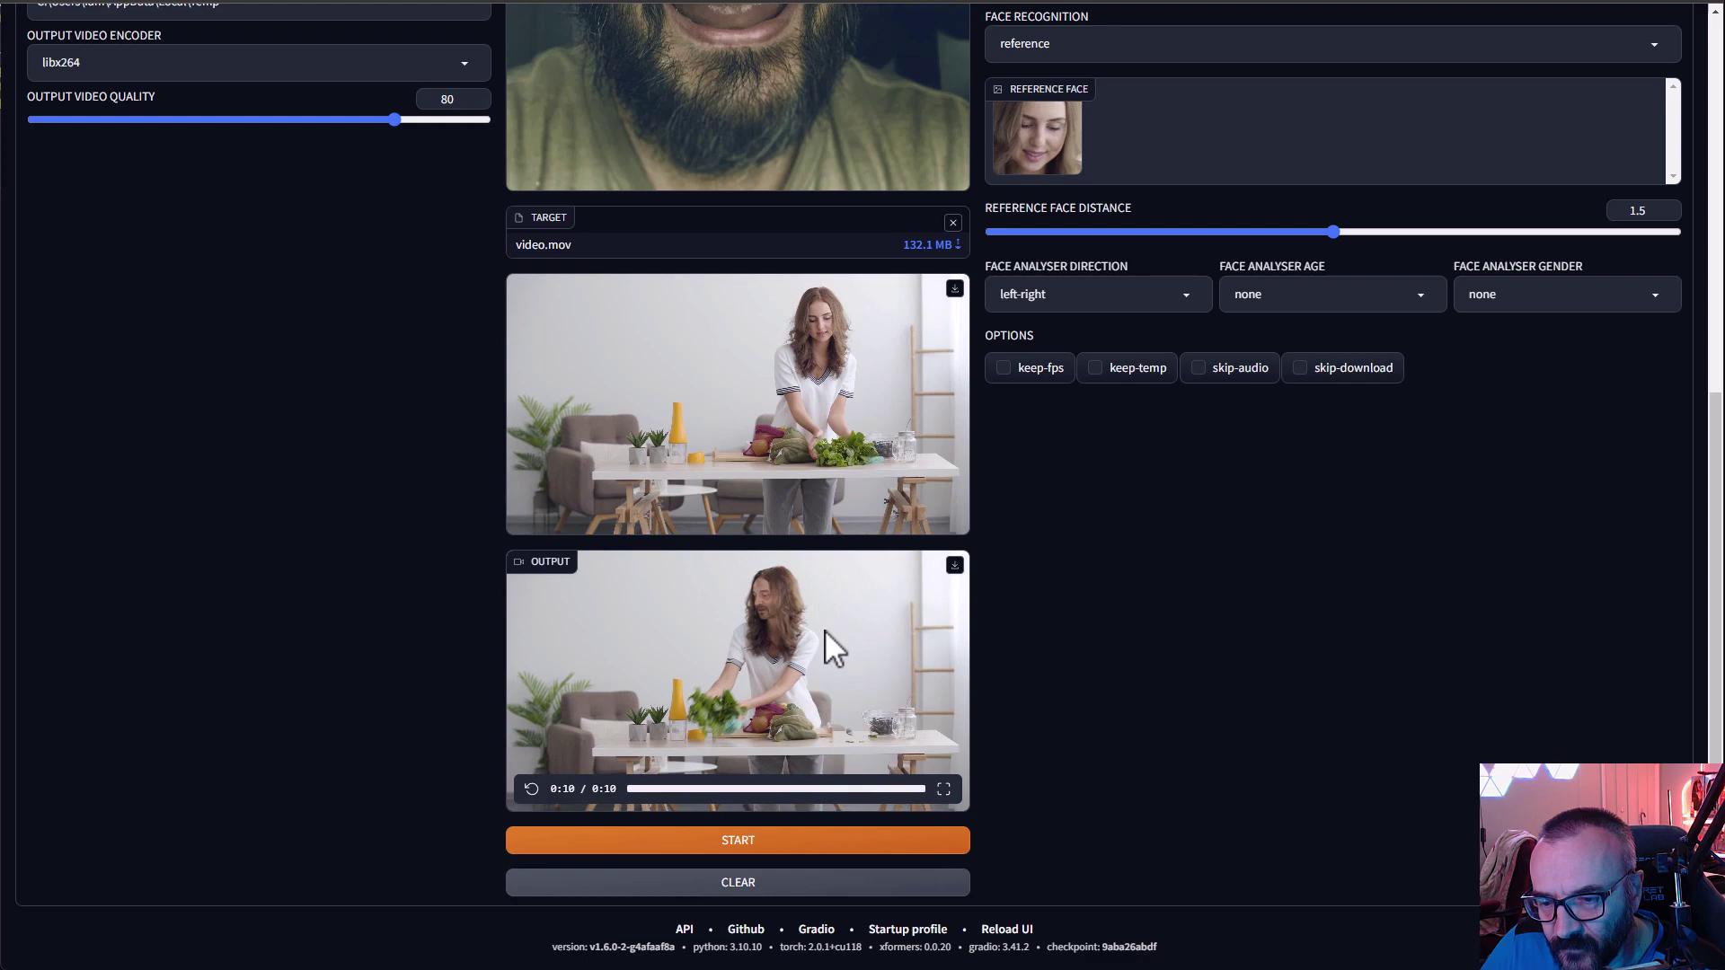
pyautogui.scroll(6, 1090, 591)
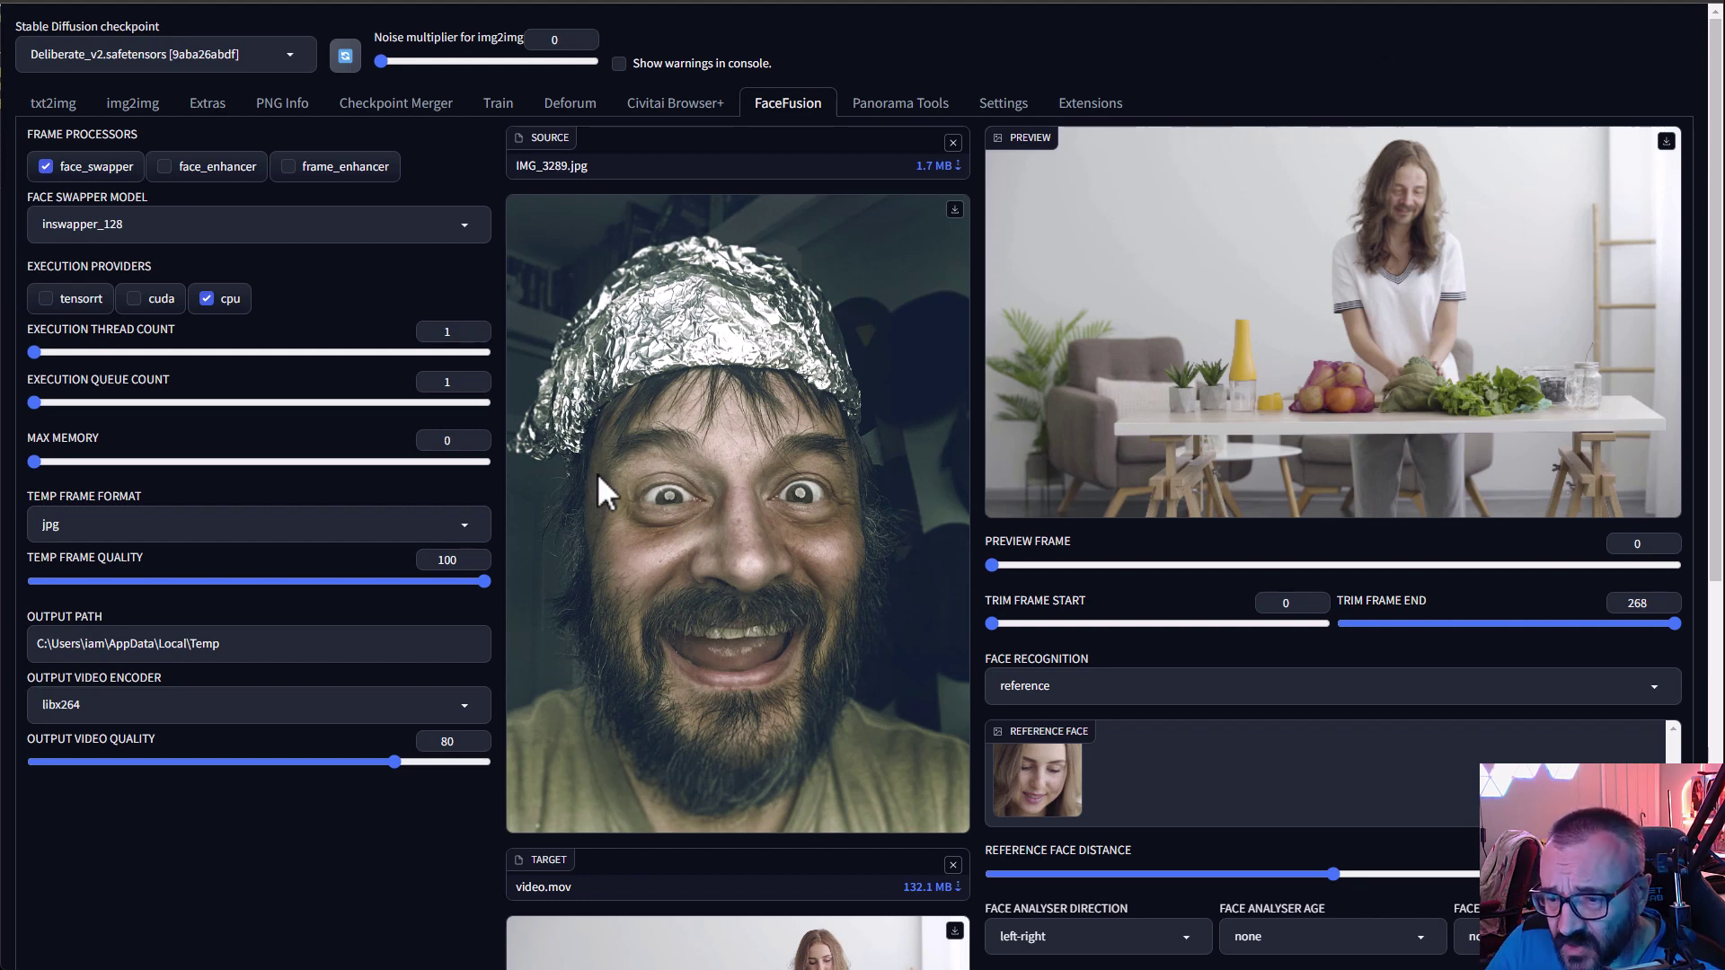
# Move the Preview Frame slider to frame 100 and enable the cuda execution provider alongside CPU.
pyautogui.moveTo(997, 564)
pyautogui.mouseDown()
pyautogui.moveTo(1315, 565)
pyautogui.moveTo(1252, 565)
pyautogui.mouseUp()
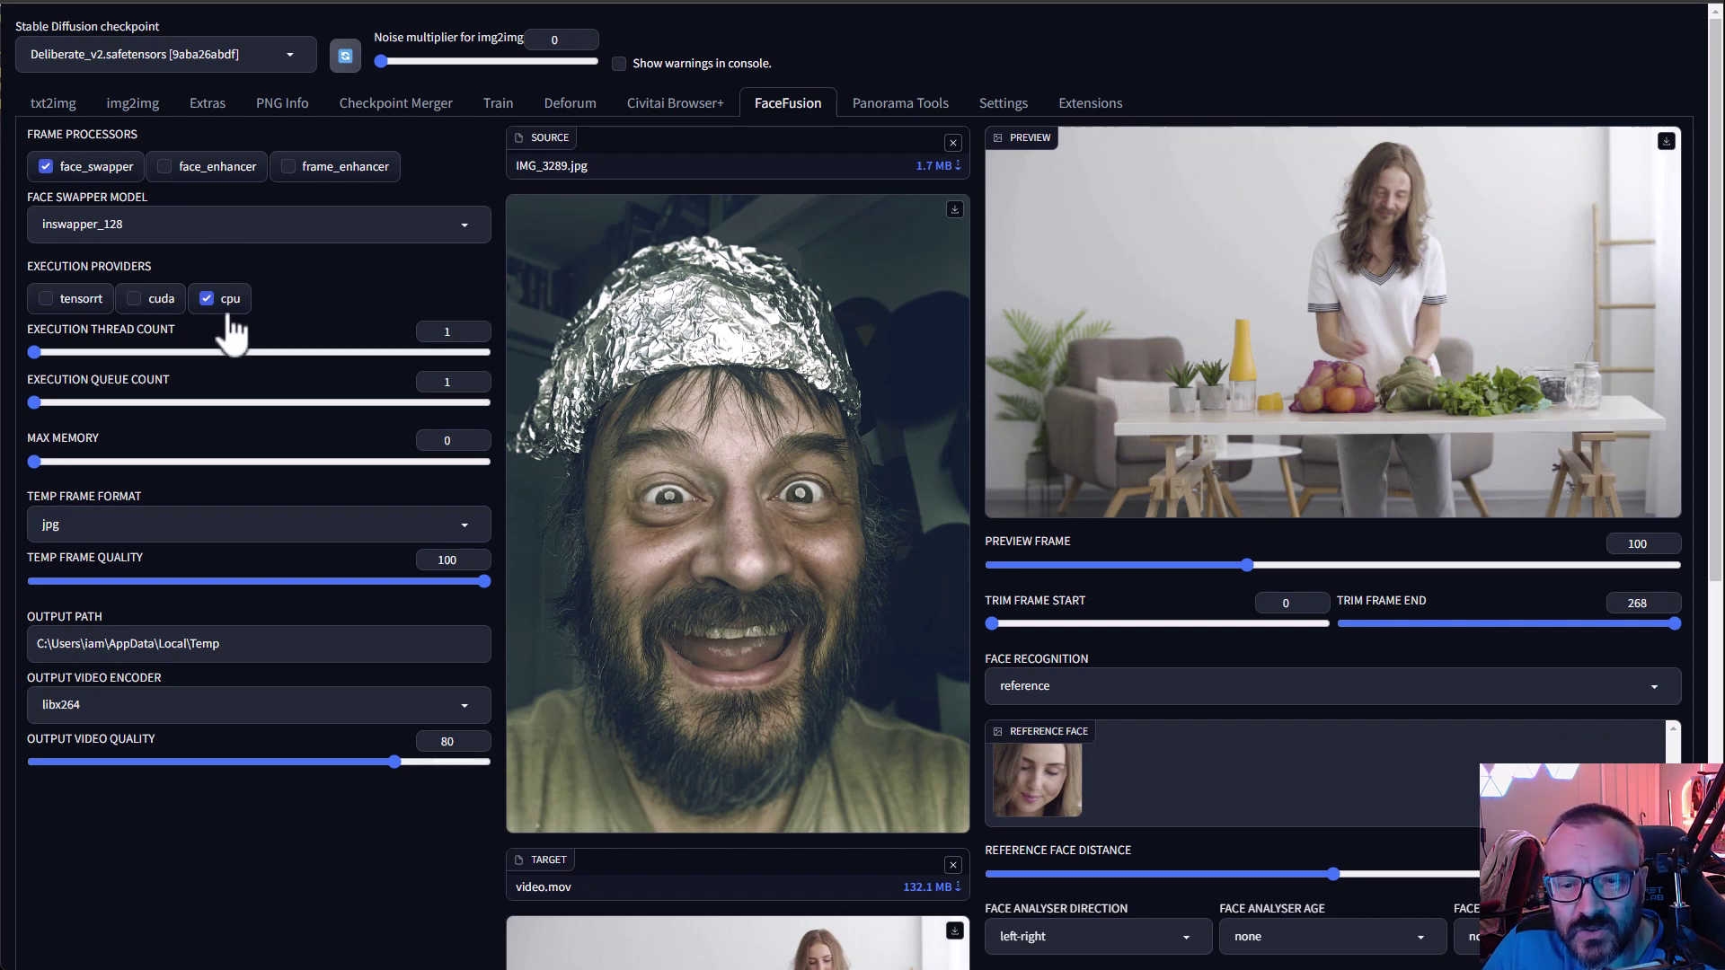
pyautogui.click(136, 299)
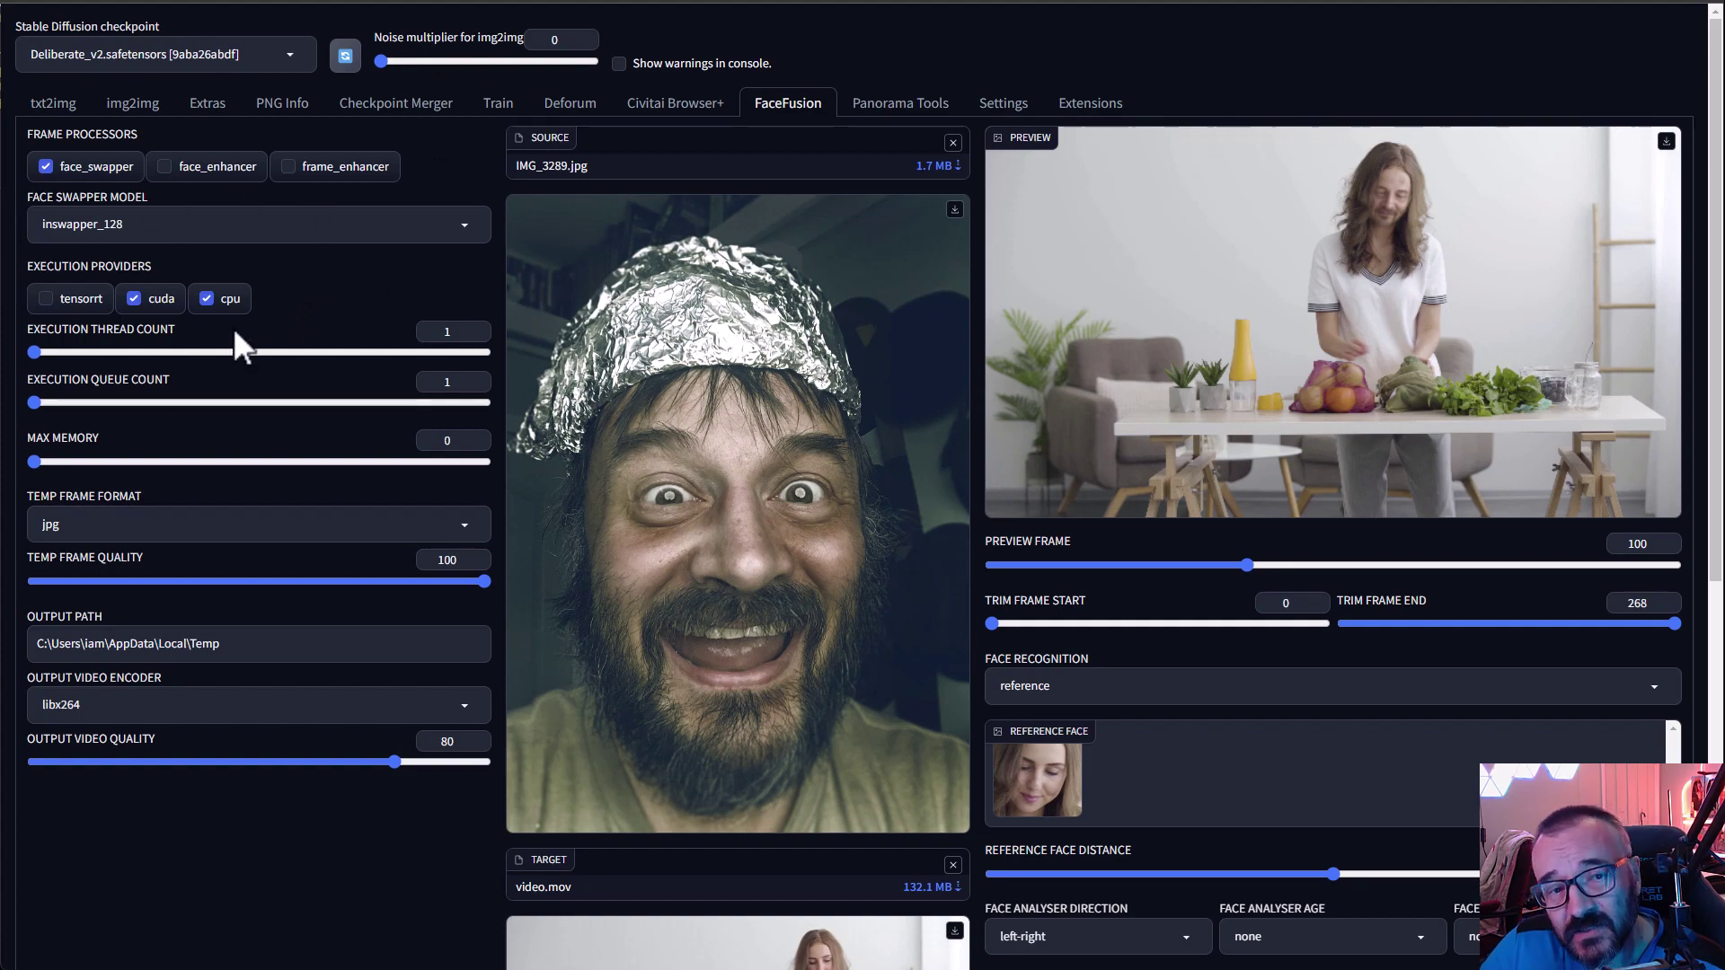
pyautogui.scroll(-5, 528, 528)
pyautogui.scroll(-2, 554, 554)
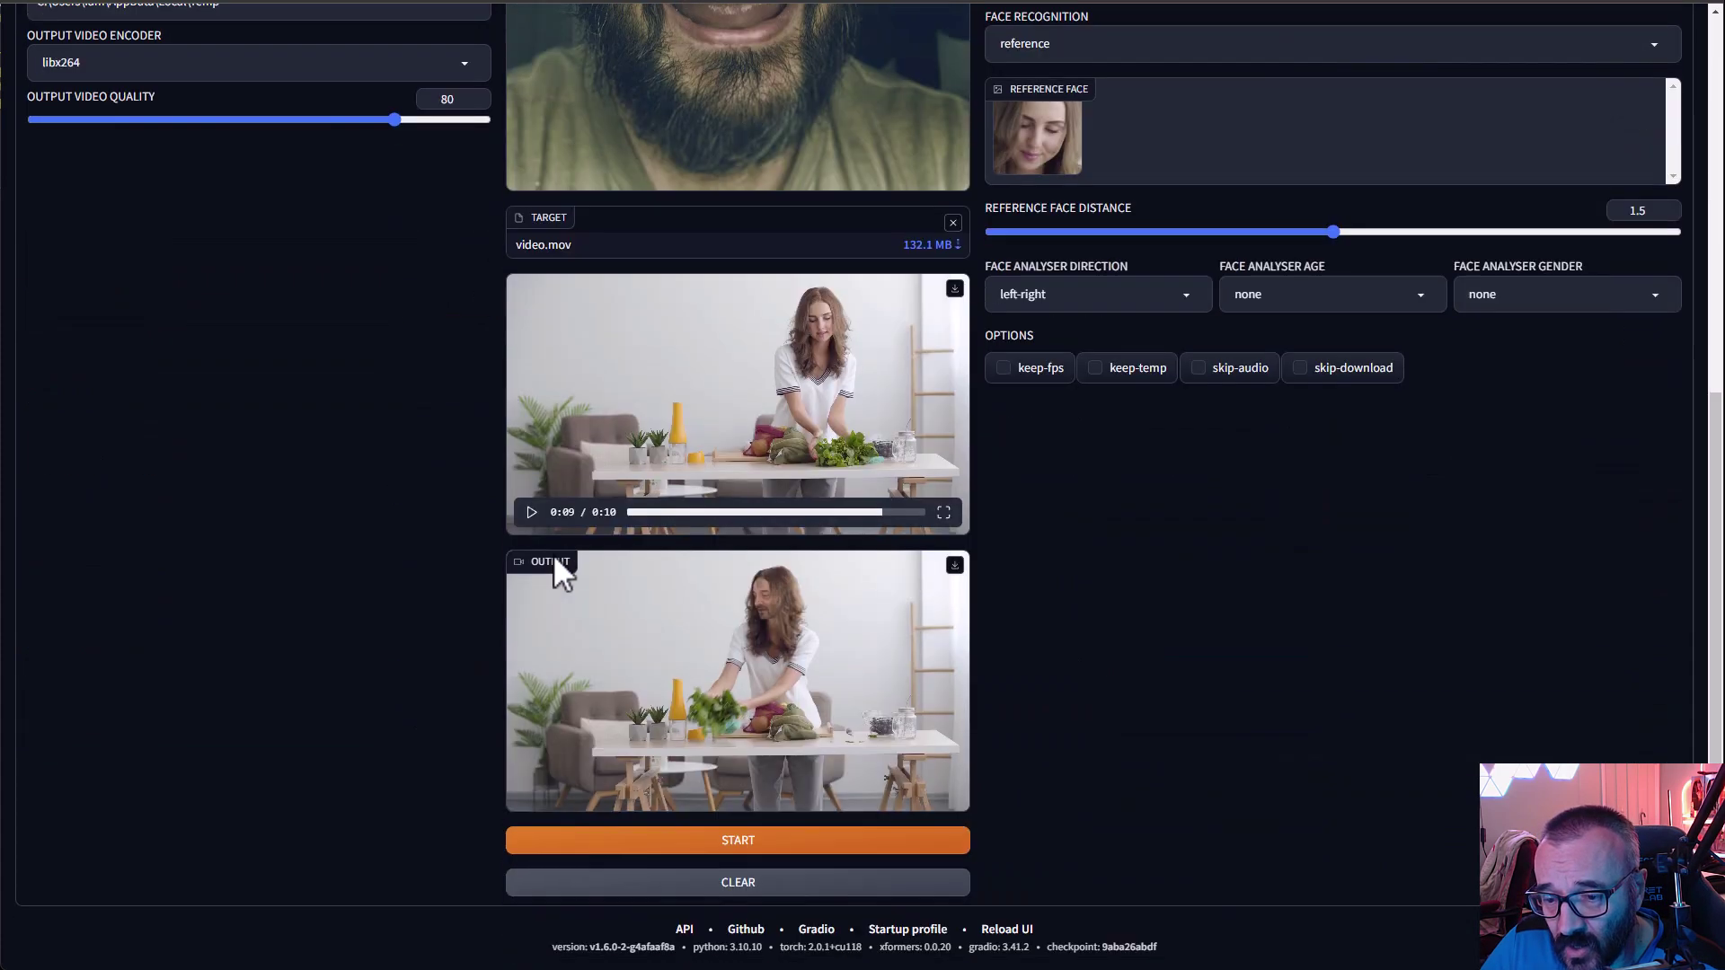